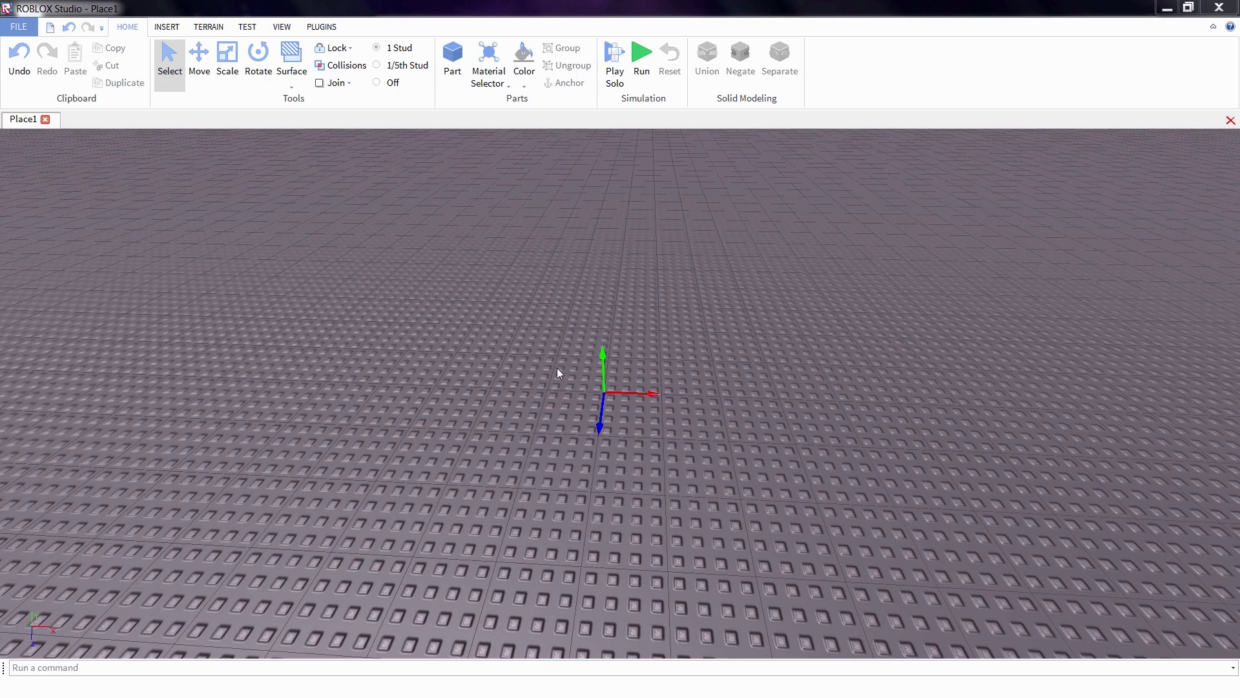
Insert a block part, place it just beside the origin on the baseplate, and lengthen it along the blue axis into a long slab
left_click(452, 61)
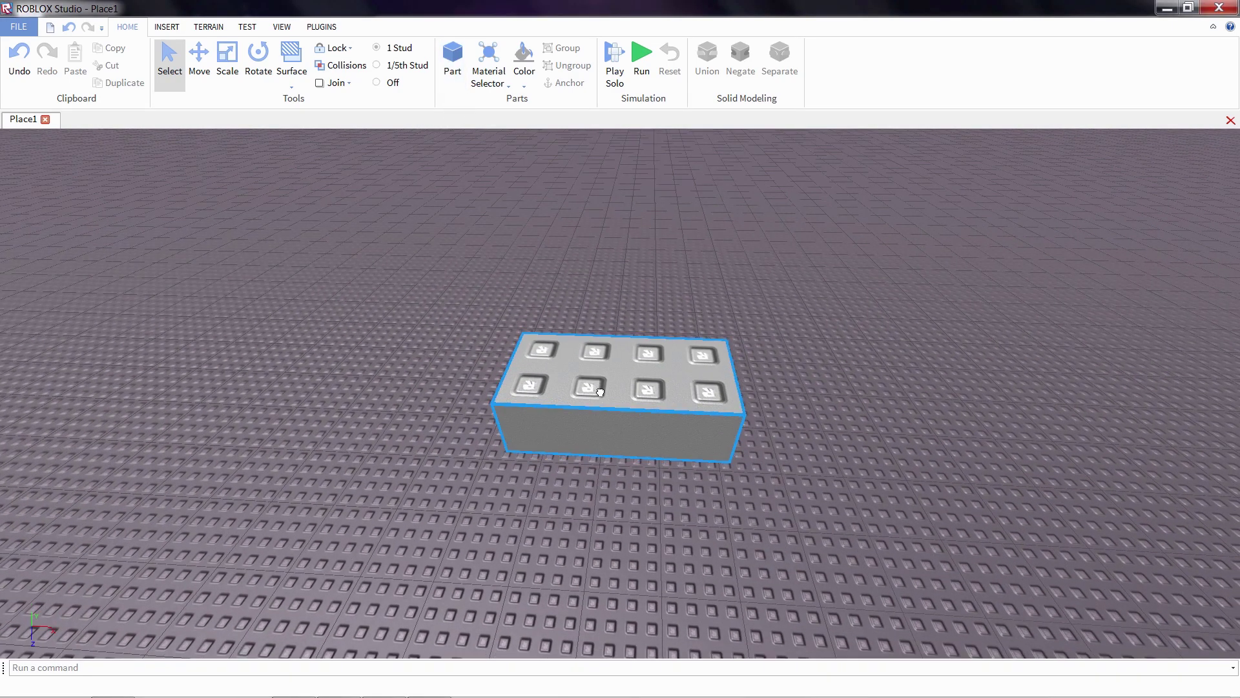
left_click_drag(598, 388, 678, 389)
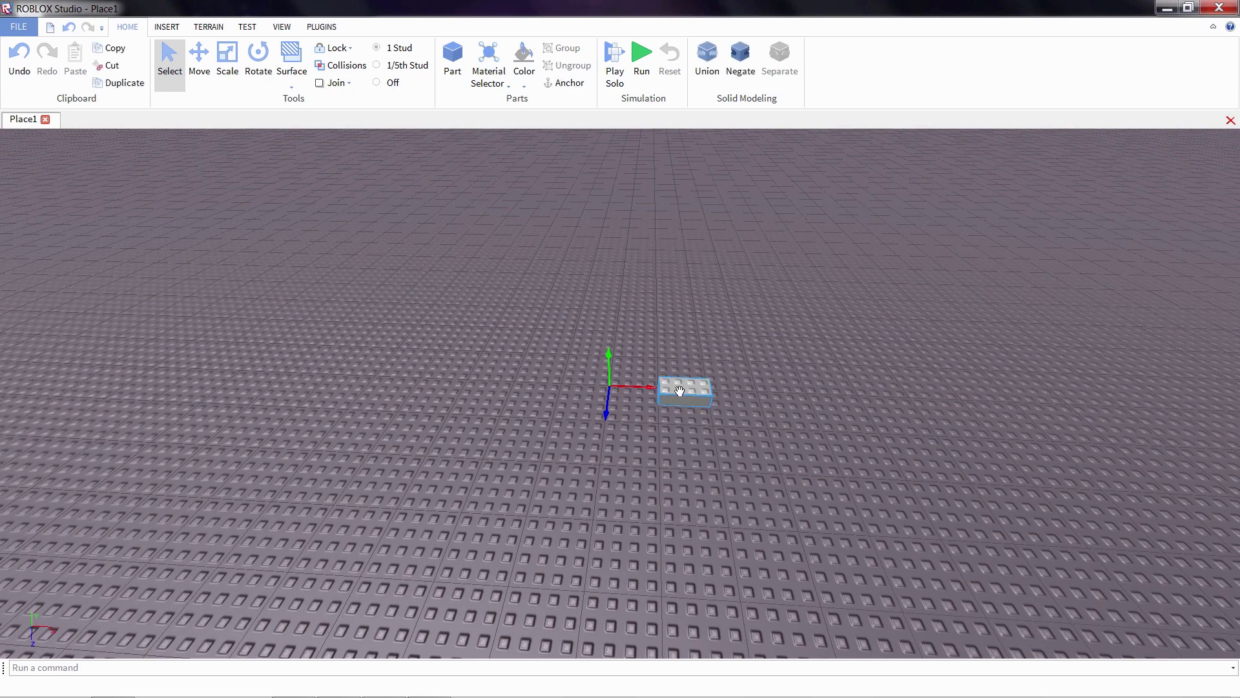
left_click(233, 87)
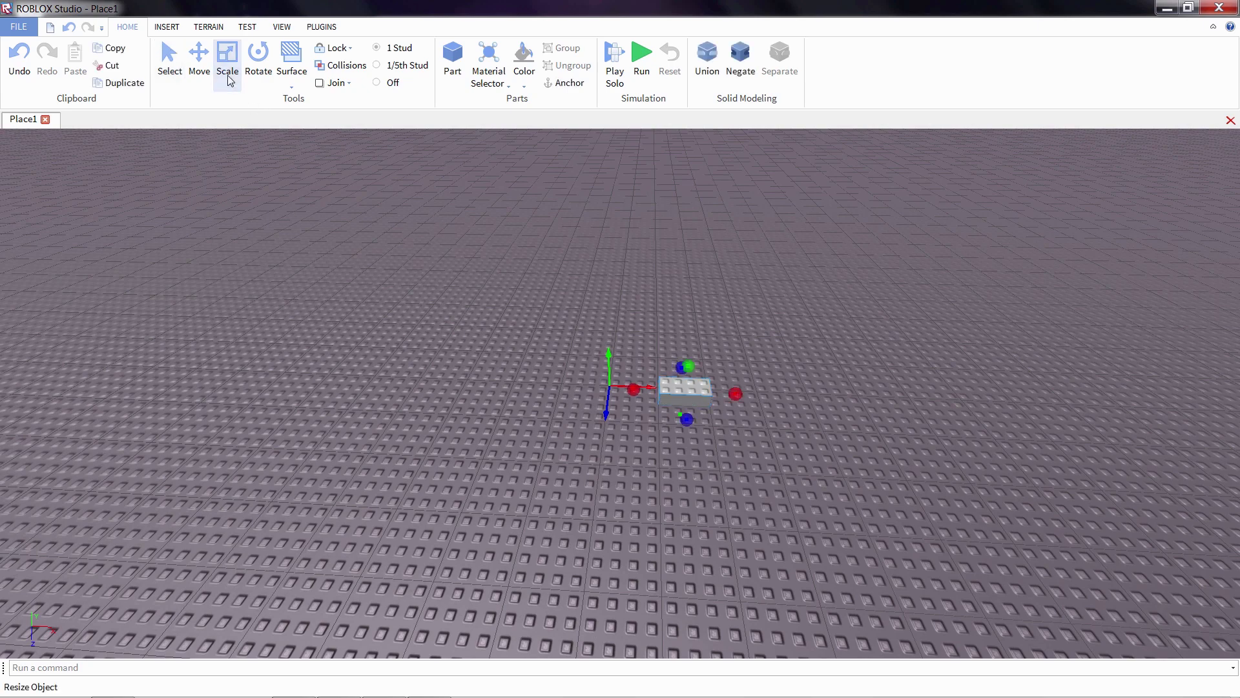
left_click_drag(690, 418, 698, 553)
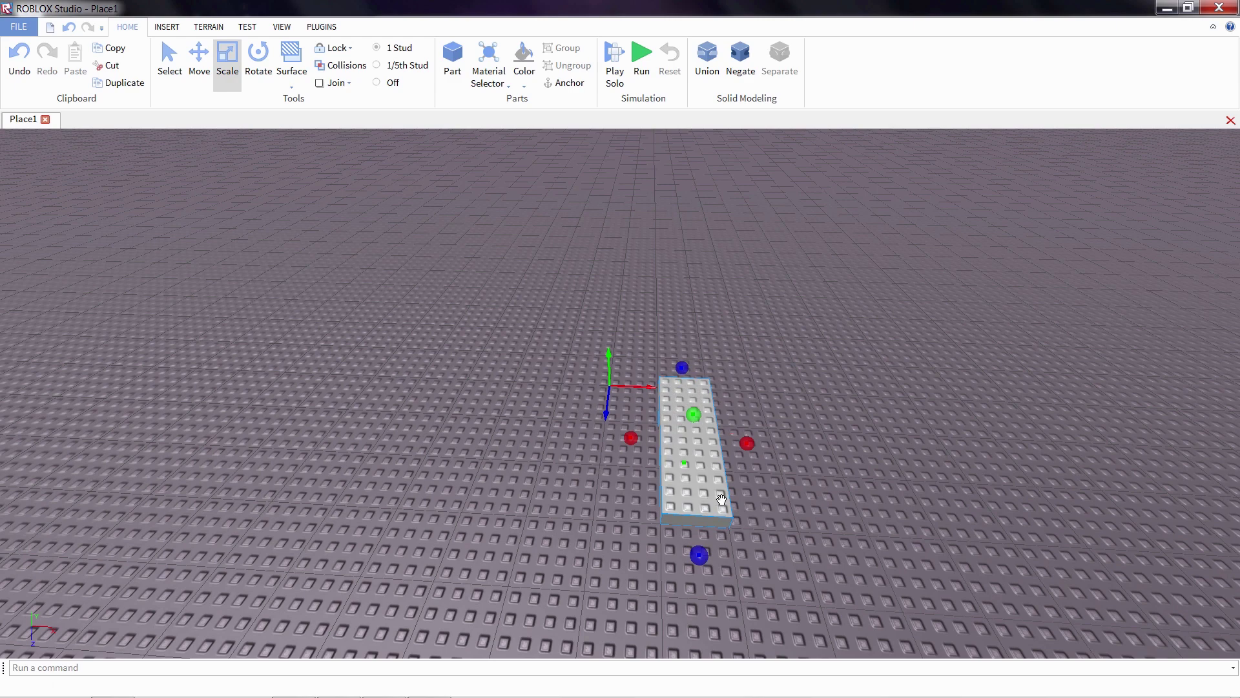
key("d")
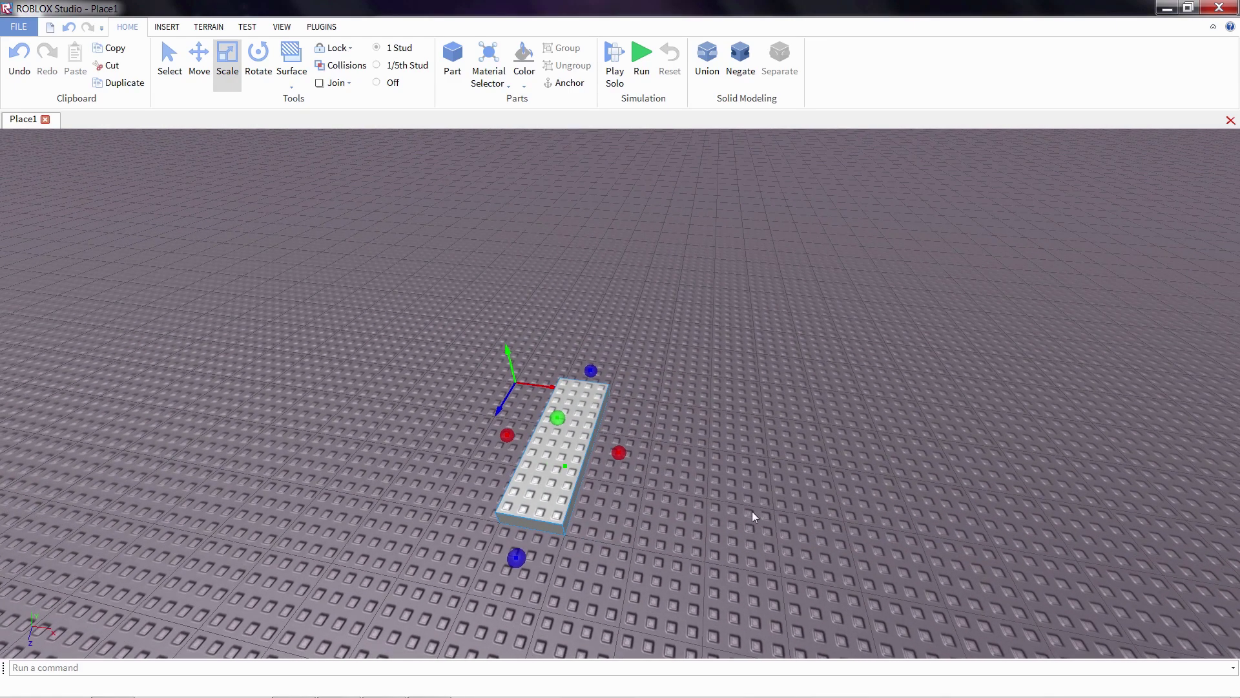
left_click(752, 510)
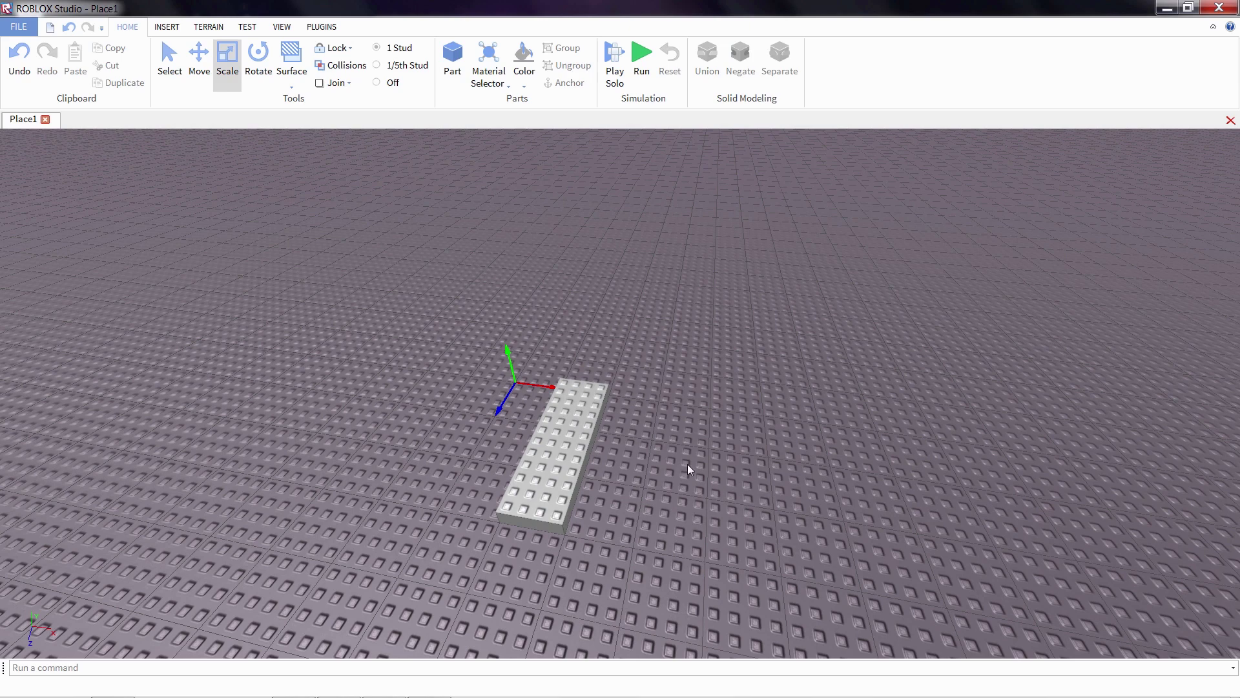
Insert a cylinder part and place it on the baseplate on the origin side of the slab, leaving a gap between them
left_click(167, 28)
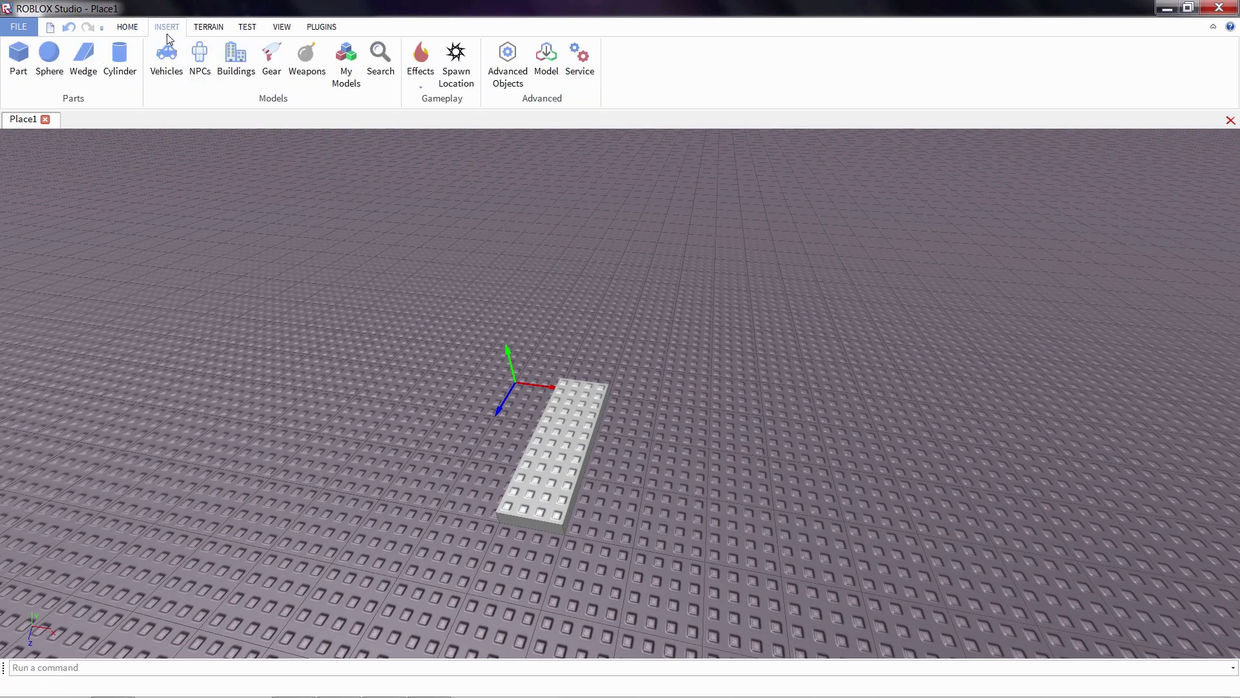
left_click(129, 60)
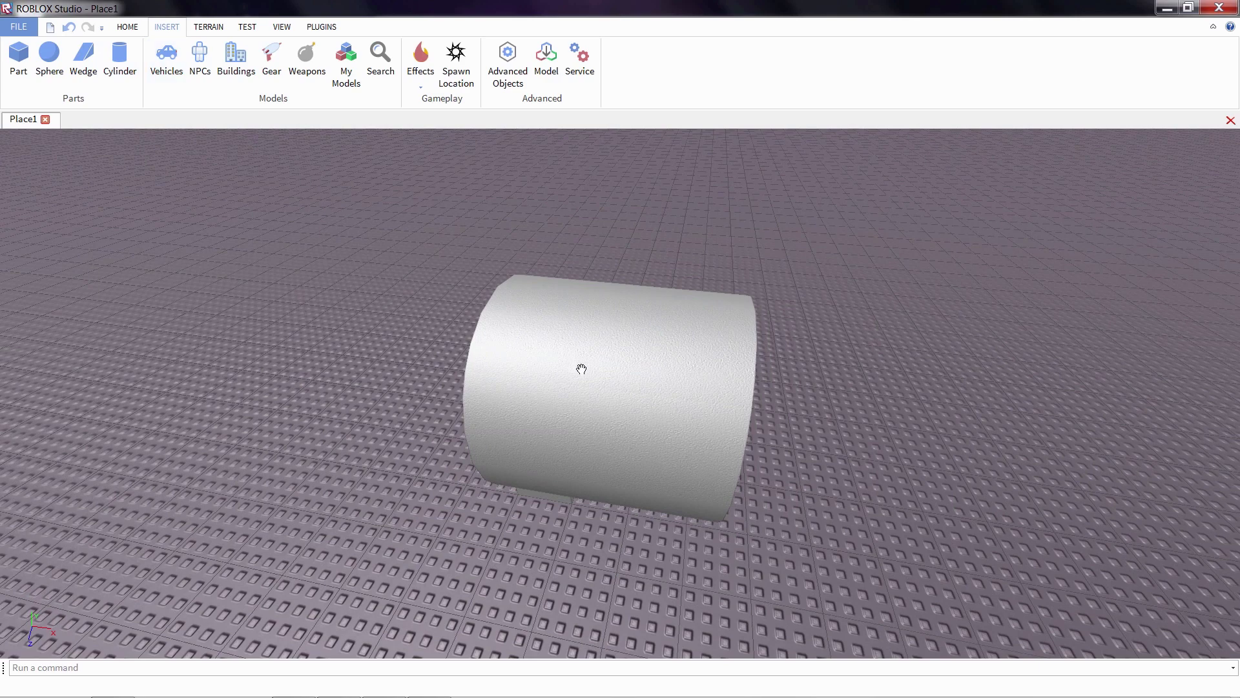
scroll(471, 318, "down", 5)
left_click_drag(471, 318, 473, 457)
key("ctrl+3")
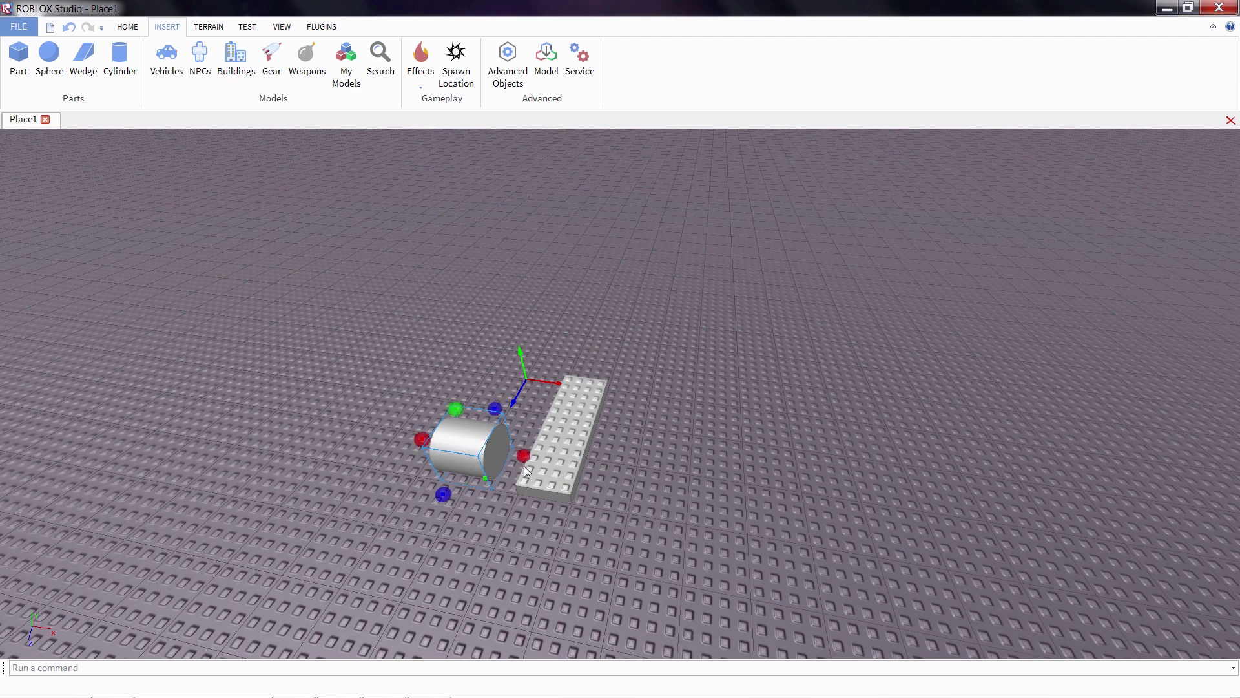
left_click_drag(503, 463, 452, 454)
left_click(489, 525)
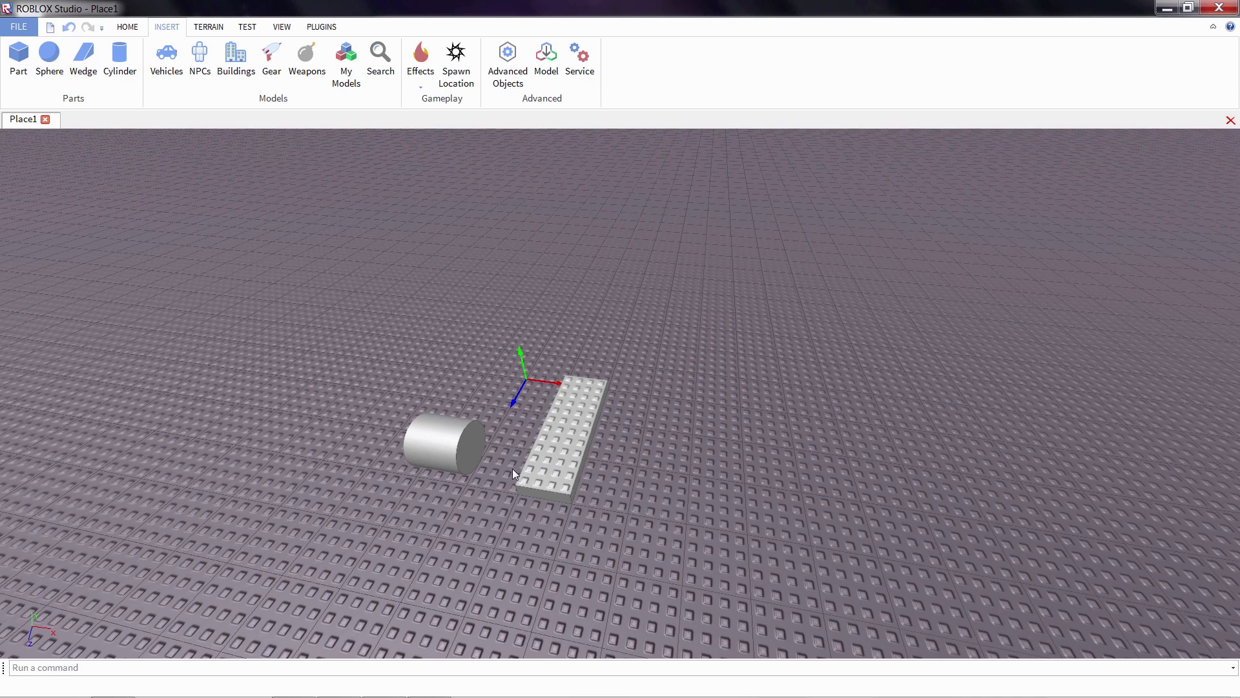
Apply a Hinge surface to the cylinder's flat end face that points toward the slab
scroll(513, 467, "up", 4)
right_click_drag(487, 486, 488, 485)
scroll(488, 486, "up", 2)
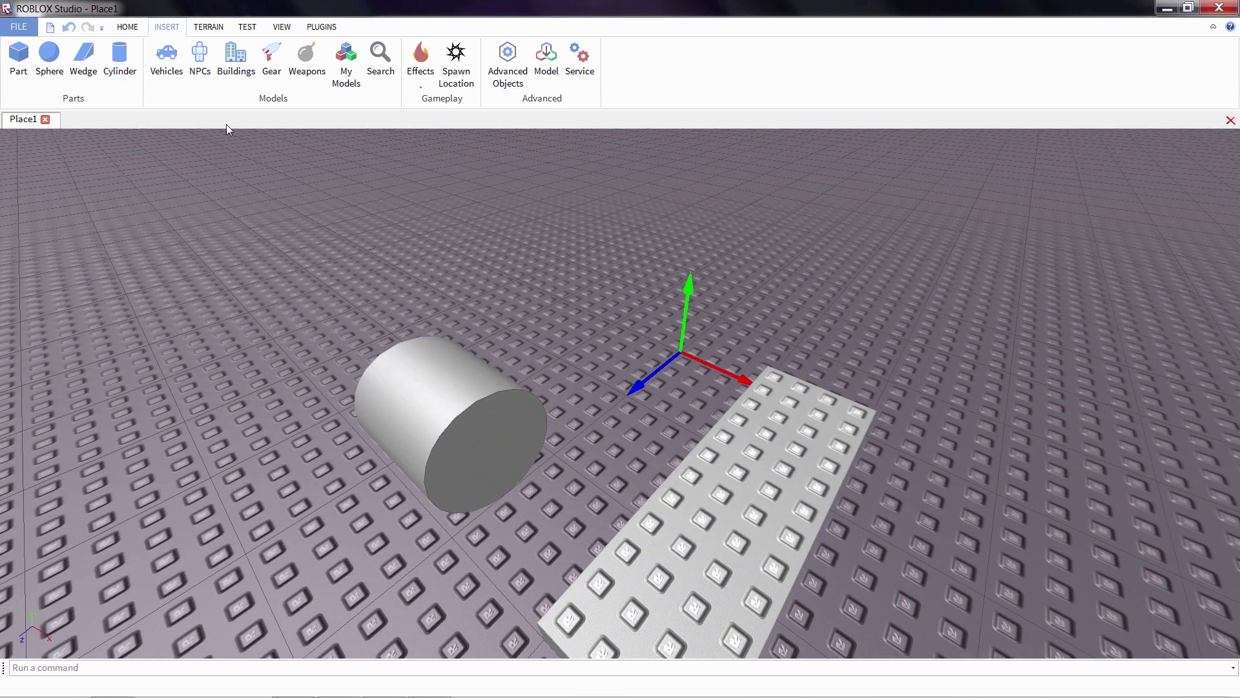
left_click(126, 27)
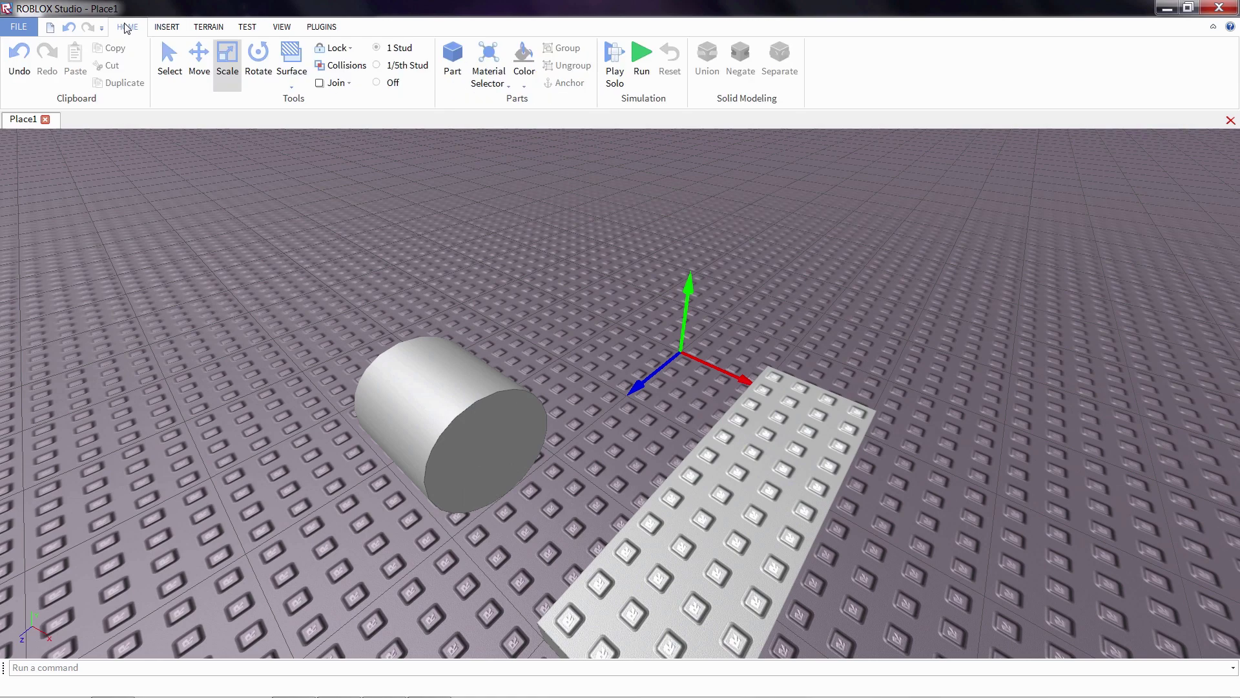
left_click(289, 77)
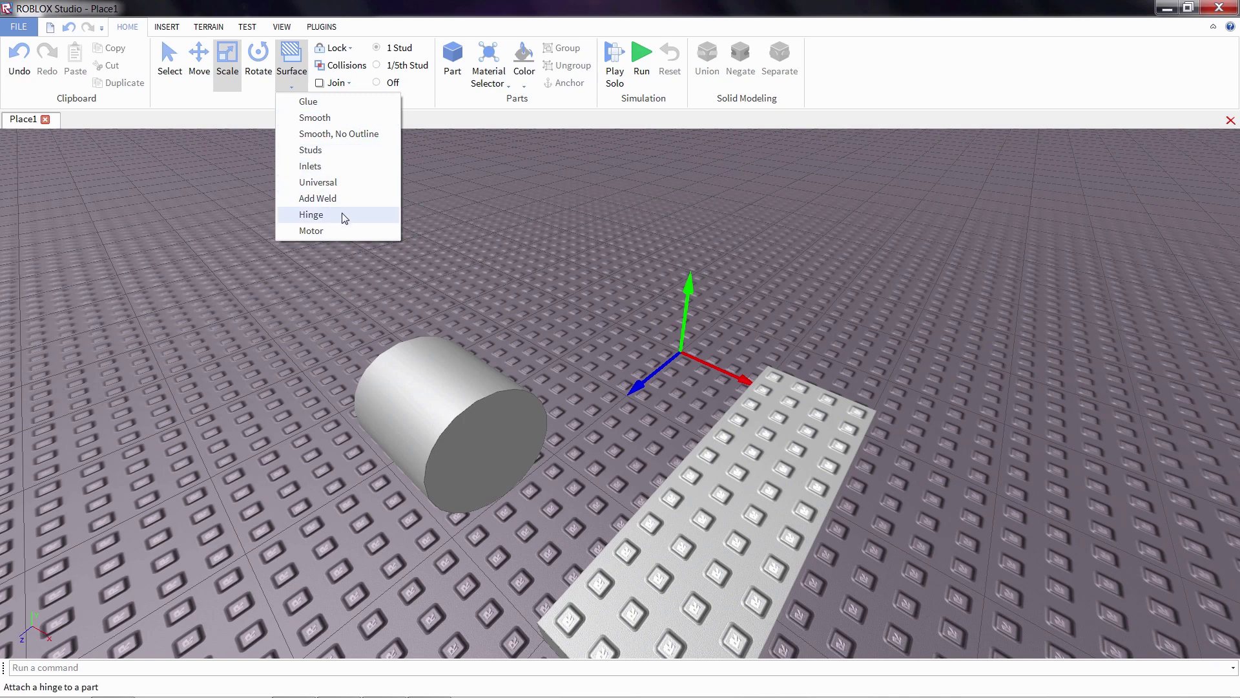
left_click(312, 215)
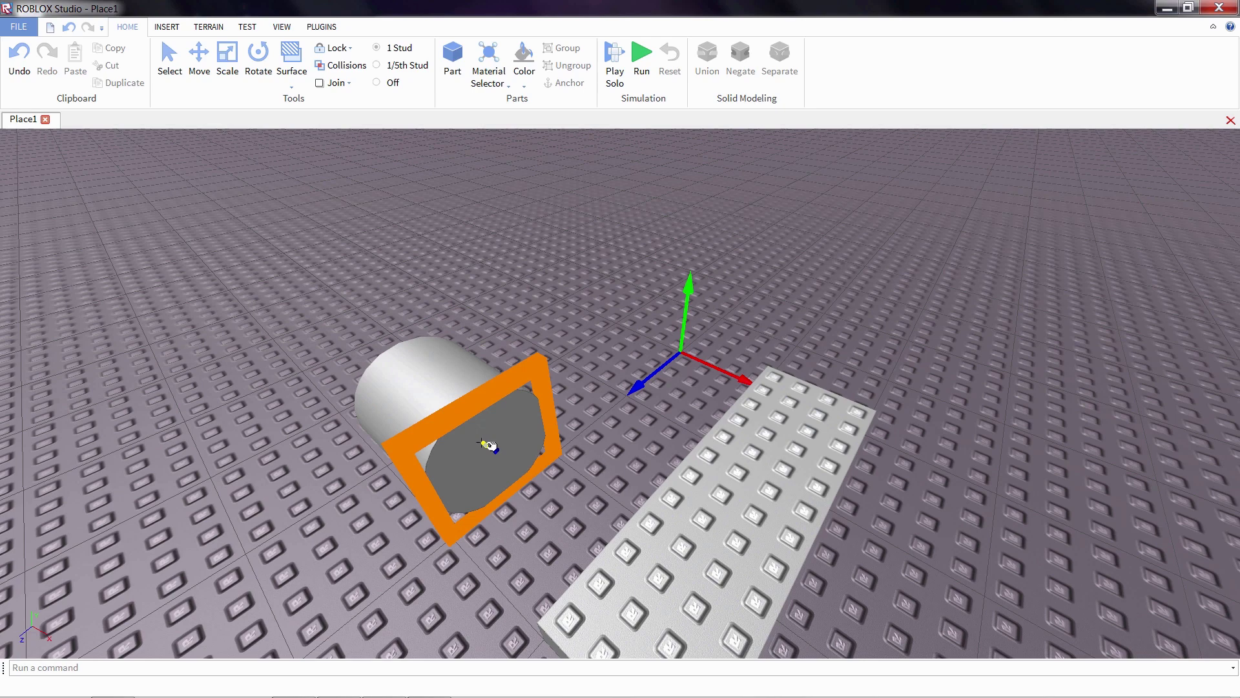
left_click(489, 445)
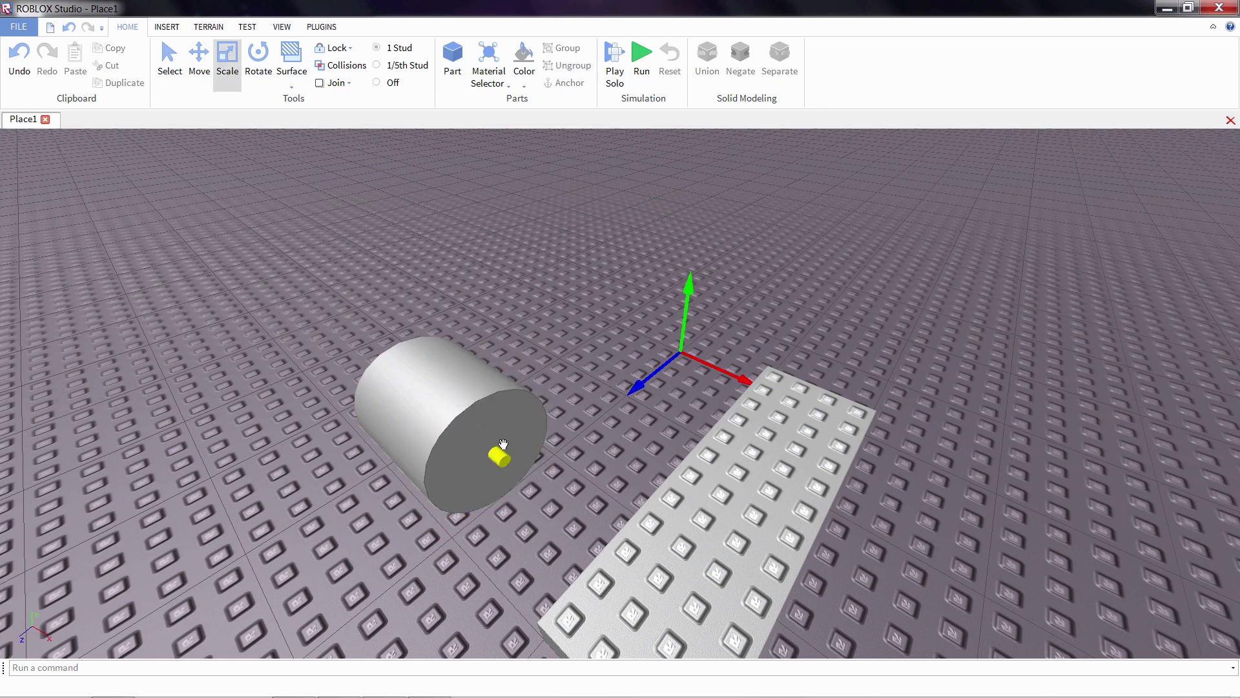
Move the hinged cylinder against the near end of the slab's long side so its hinge meets the slab
right_click_drag(492, 470, 498, 475)
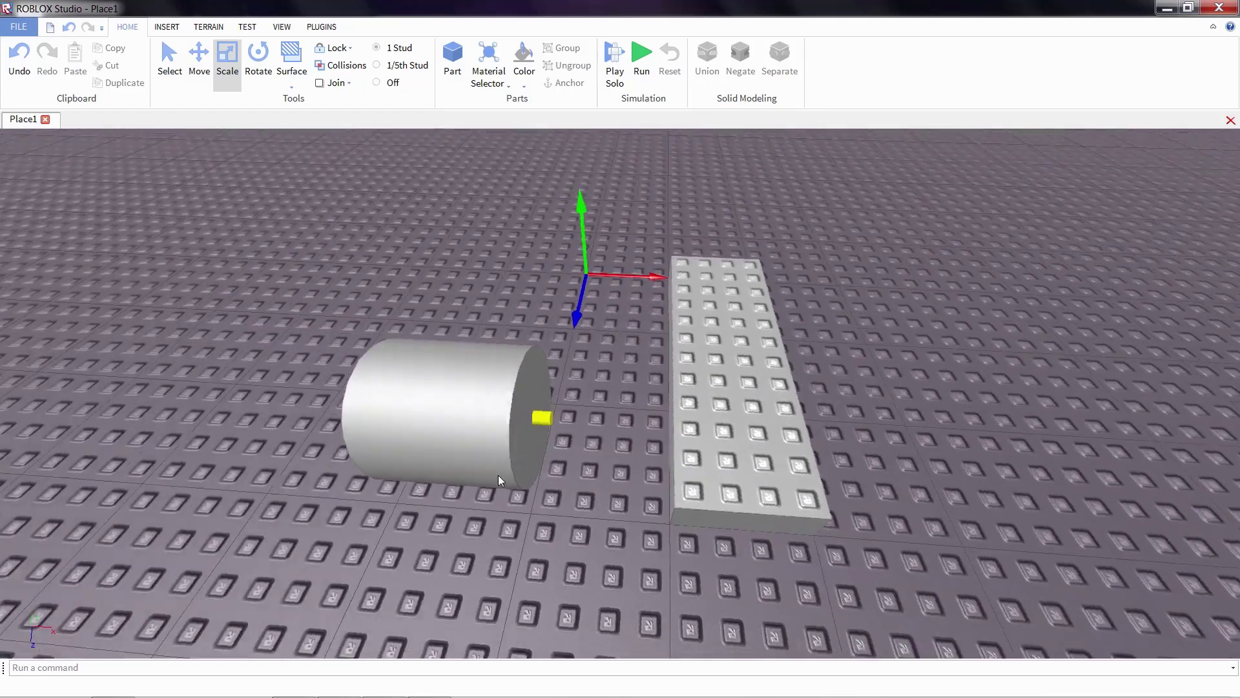
scroll(498, 475, "up", 3)
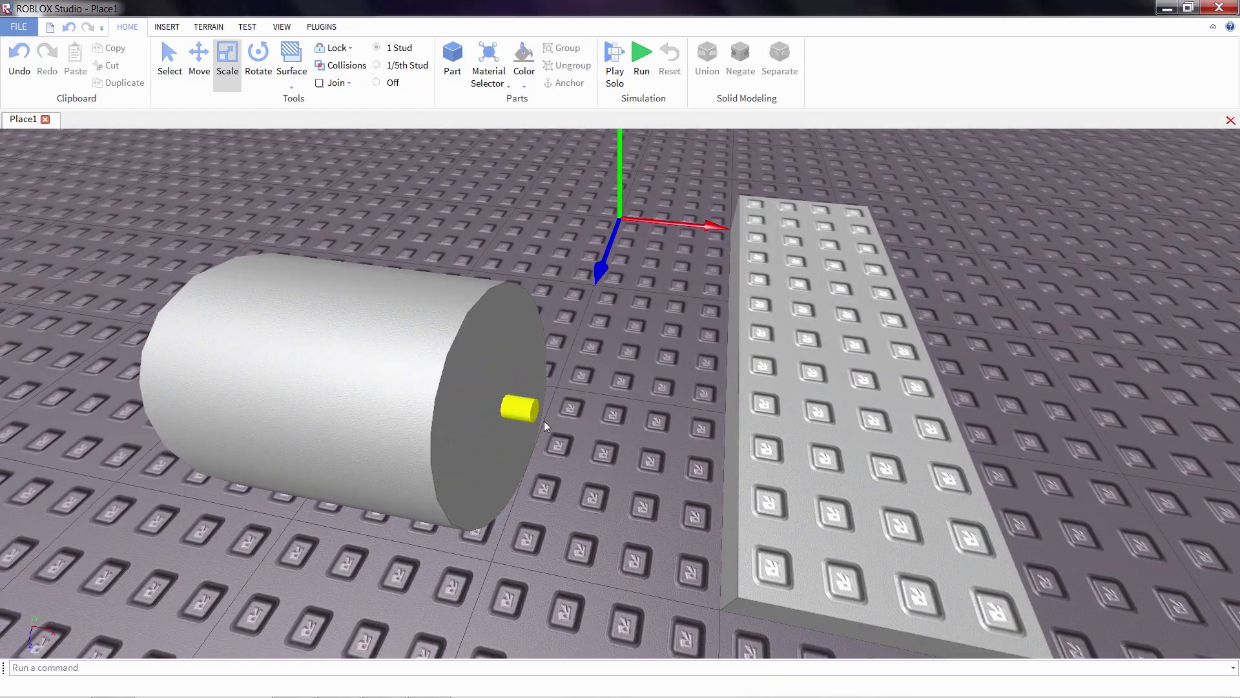
left_click_drag(343, 396, 653, 462)
right_click_drag(653, 463, 606, 431)
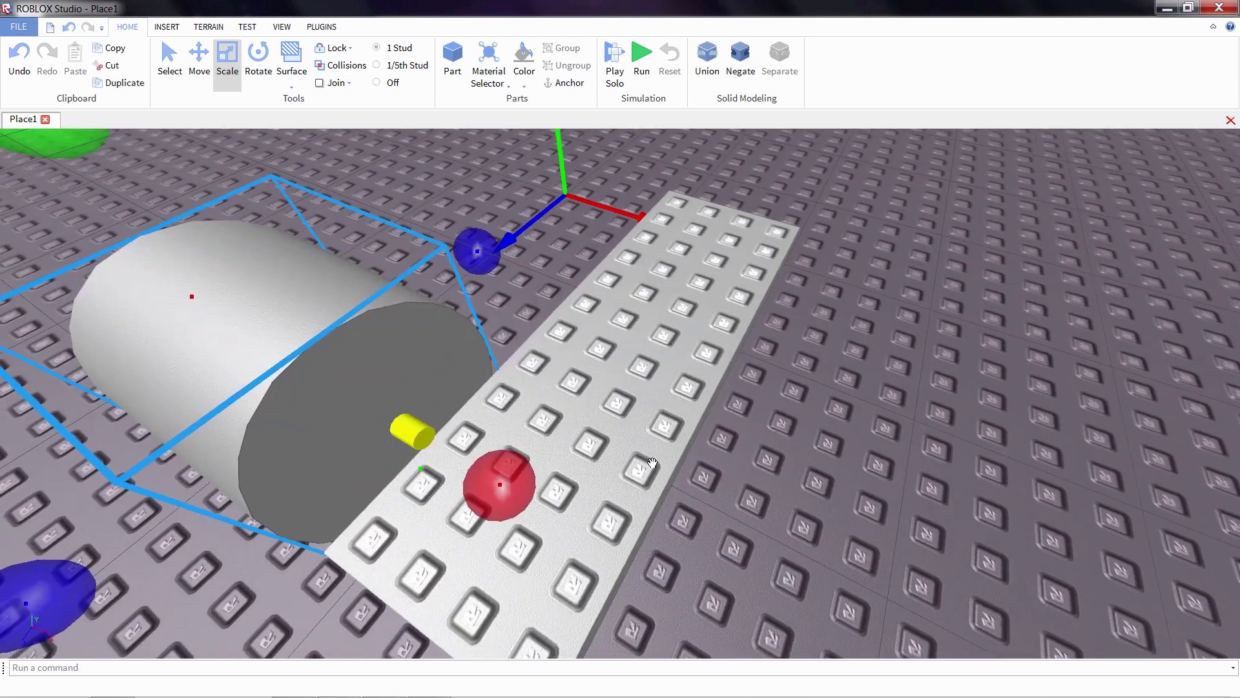
scroll(606, 432, "down", 3)
scroll(475, 353, "down", 4)
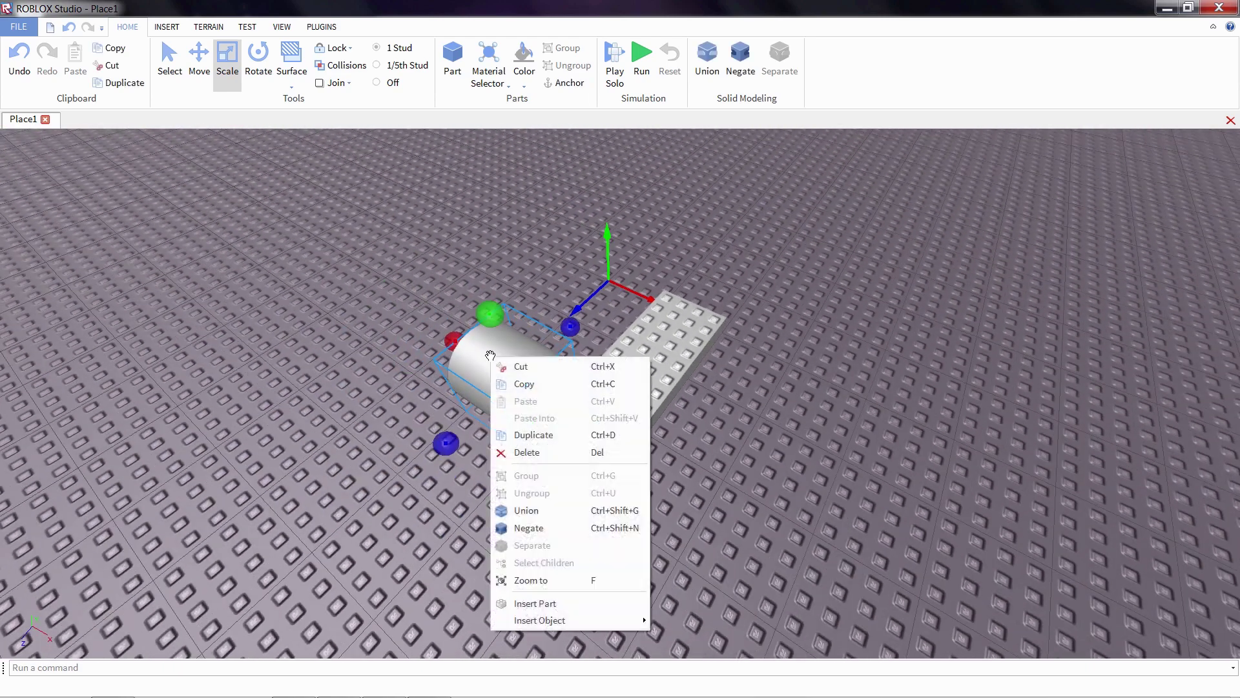
Copy and paste the hinged cylinder, and place the copy against the far end of the same long side of the slab
right_click(490, 356)
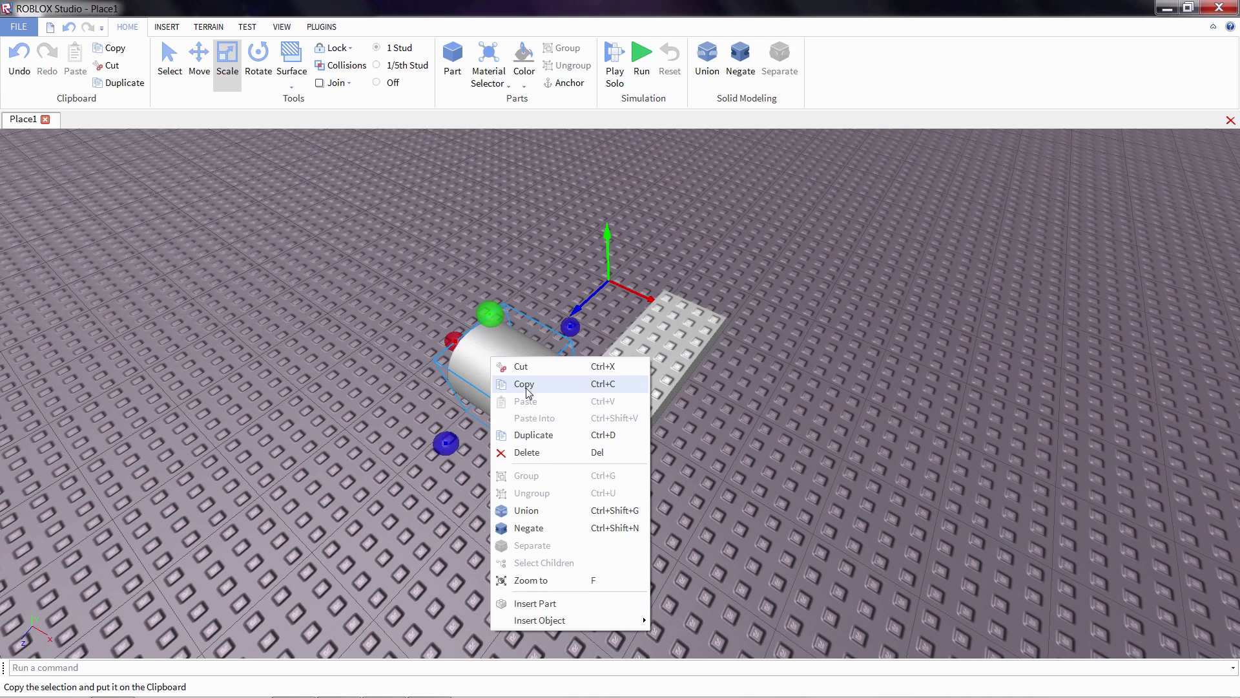
left_click(524, 383)
left_click(565, 266)
right_click(564, 266)
left_click(600, 314)
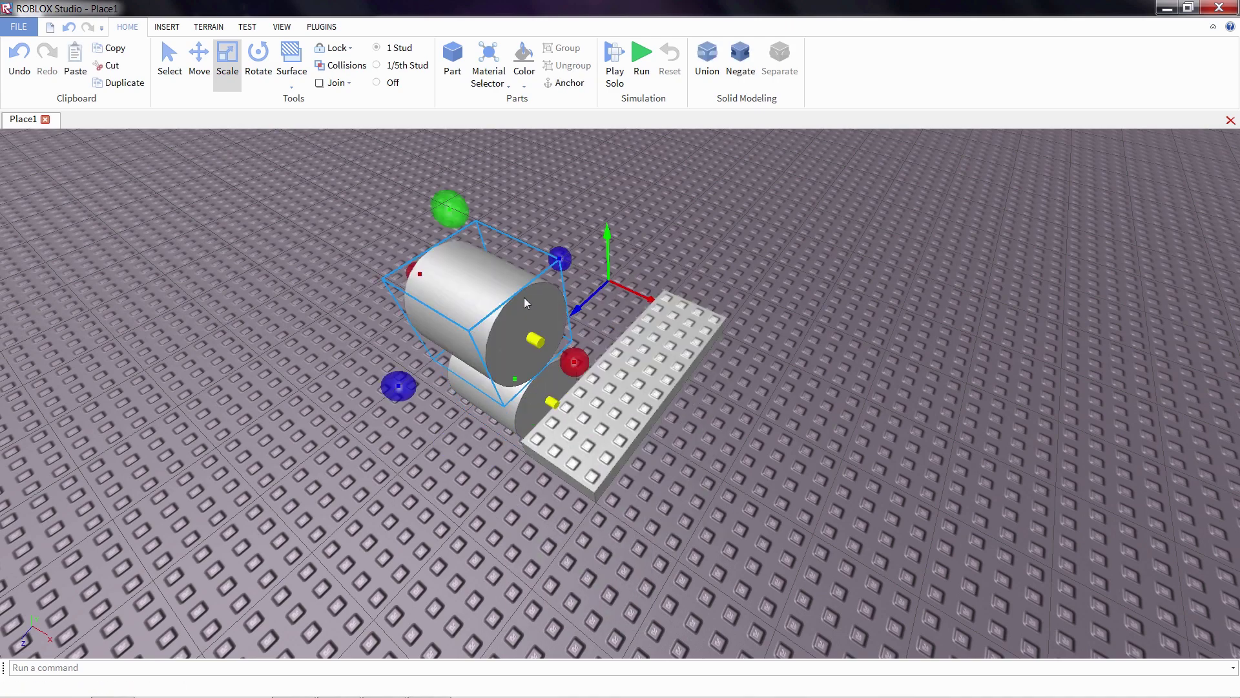
left_click_drag(524, 302, 686, 274)
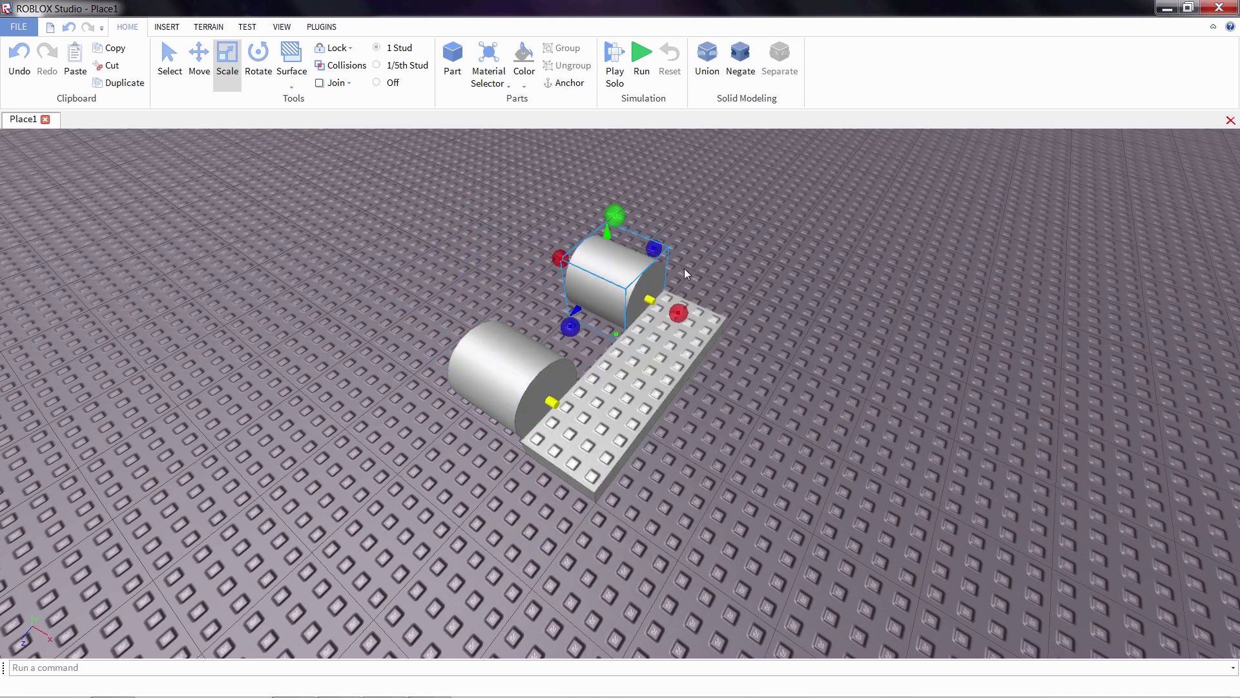
right_click_drag(685, 269, 714, 267)
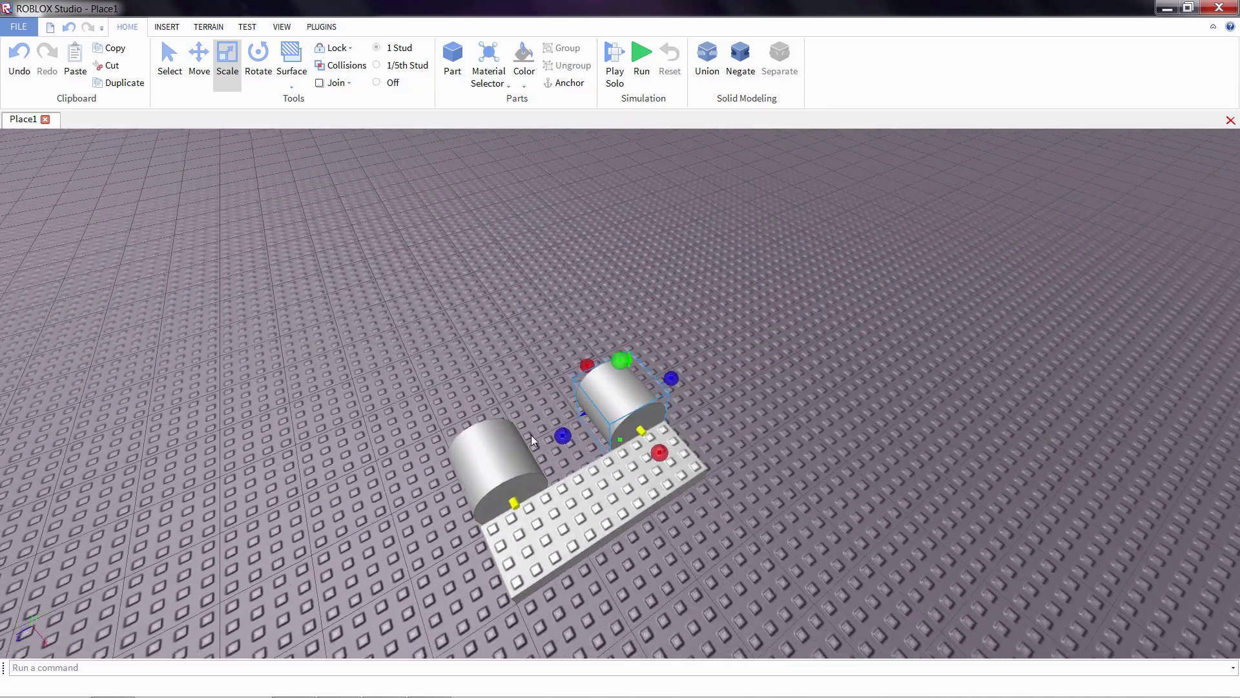
Copy and paste both hinged cylinders together, and move the new pair onto open baseplate clear of the slab
left_click(499, 454, "ctrl")
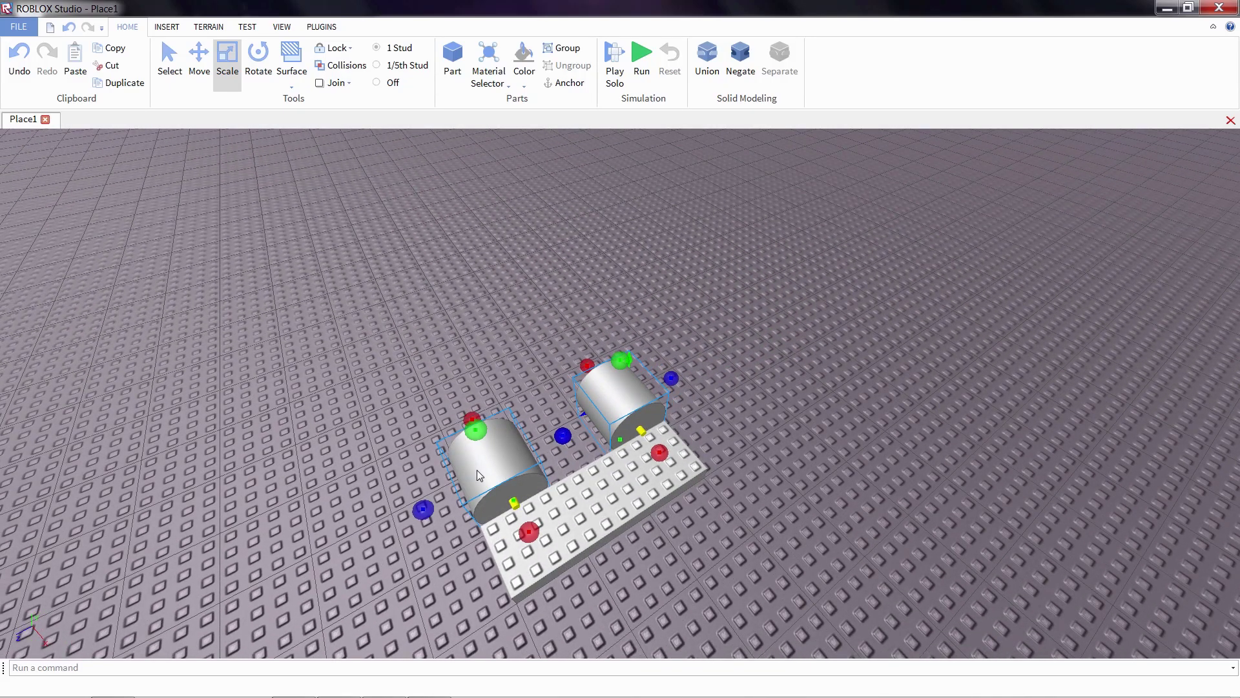
right_click(518, 465)
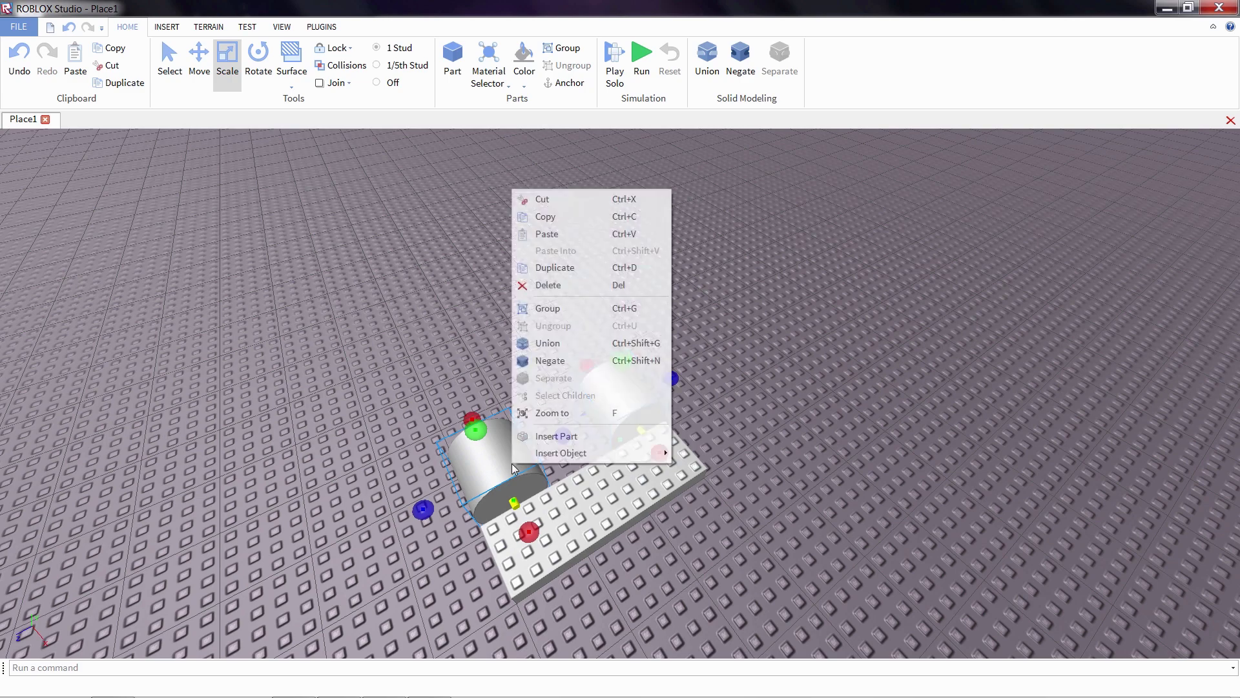
left_click(569, 217)
right_click_drag(497, 413, 494, 420)
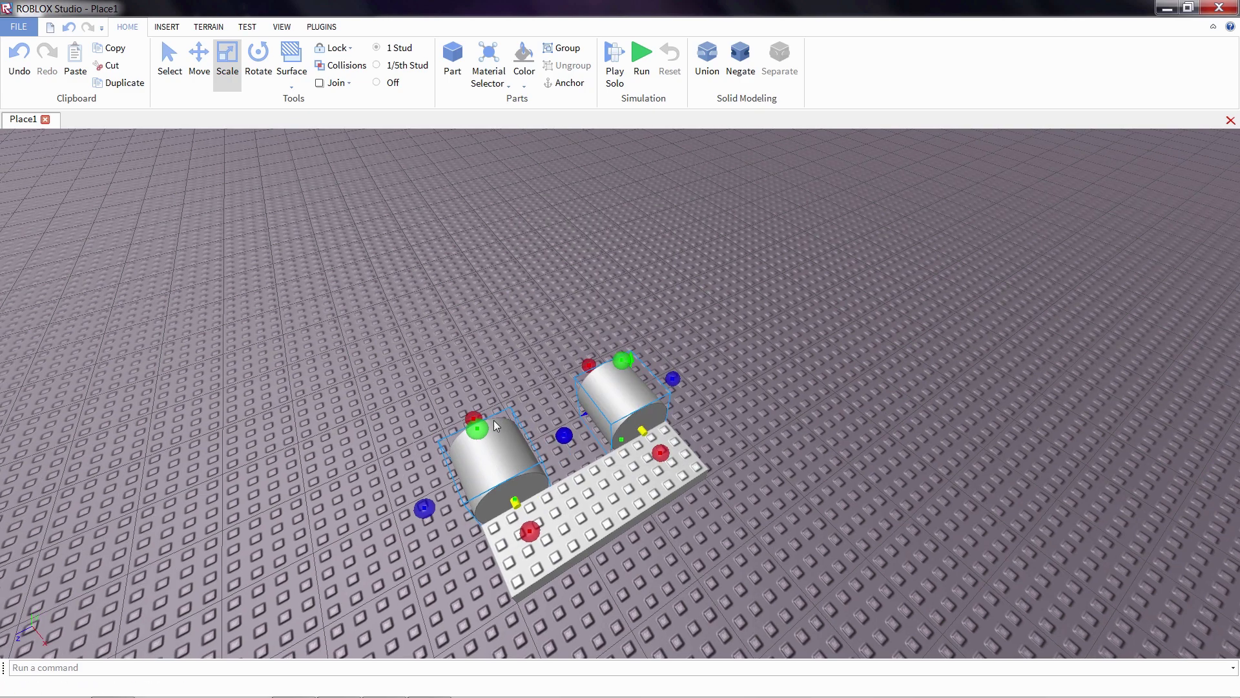
right_click(516, 439)
left_click(545, 219)
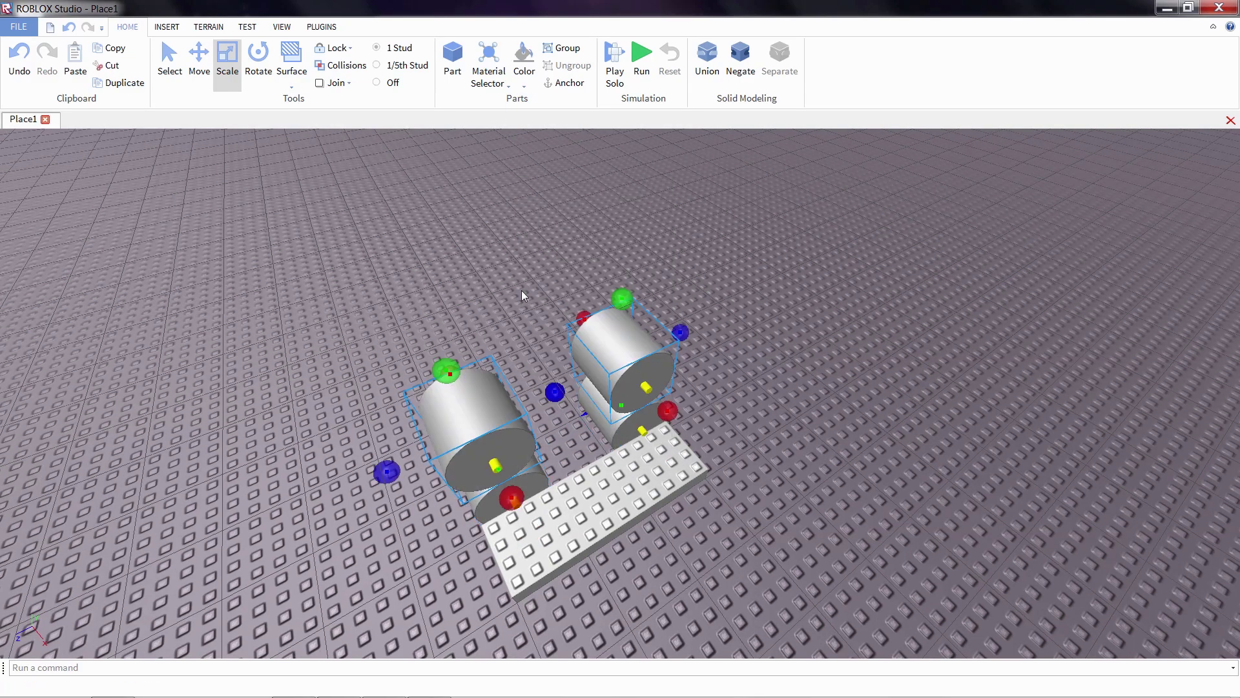
left_click_drag(476, 420, 761, 413)
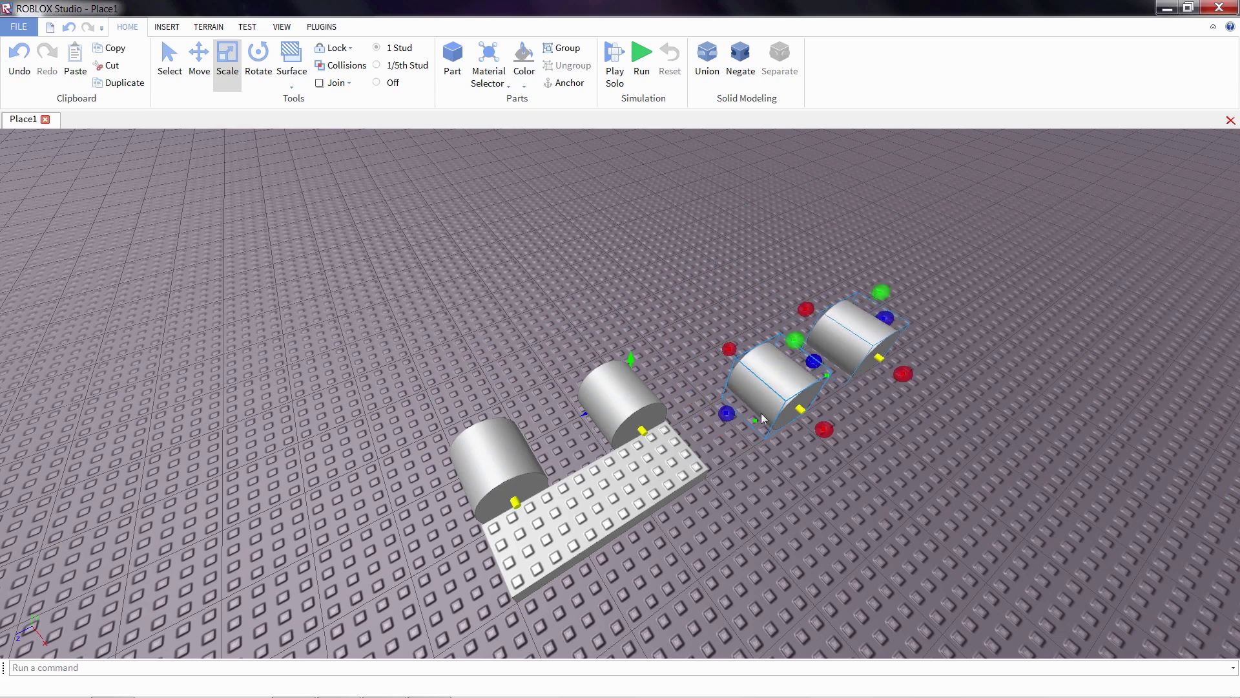
Rotate the copied cylinder pair half a turn about the vertical axis and place it against the slab's opposite long side
left_click(258, 61)
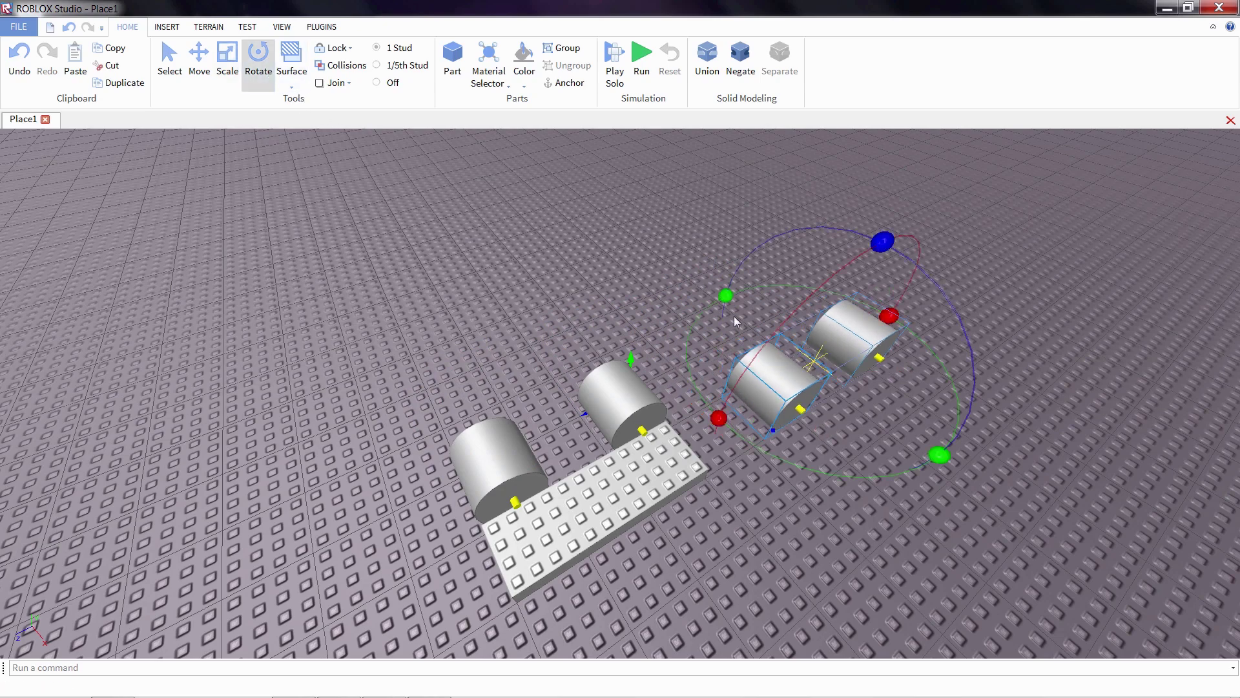
left_click_drag(726, 297, 967, 452)
left_click_drag(803, 412, 560, 648)
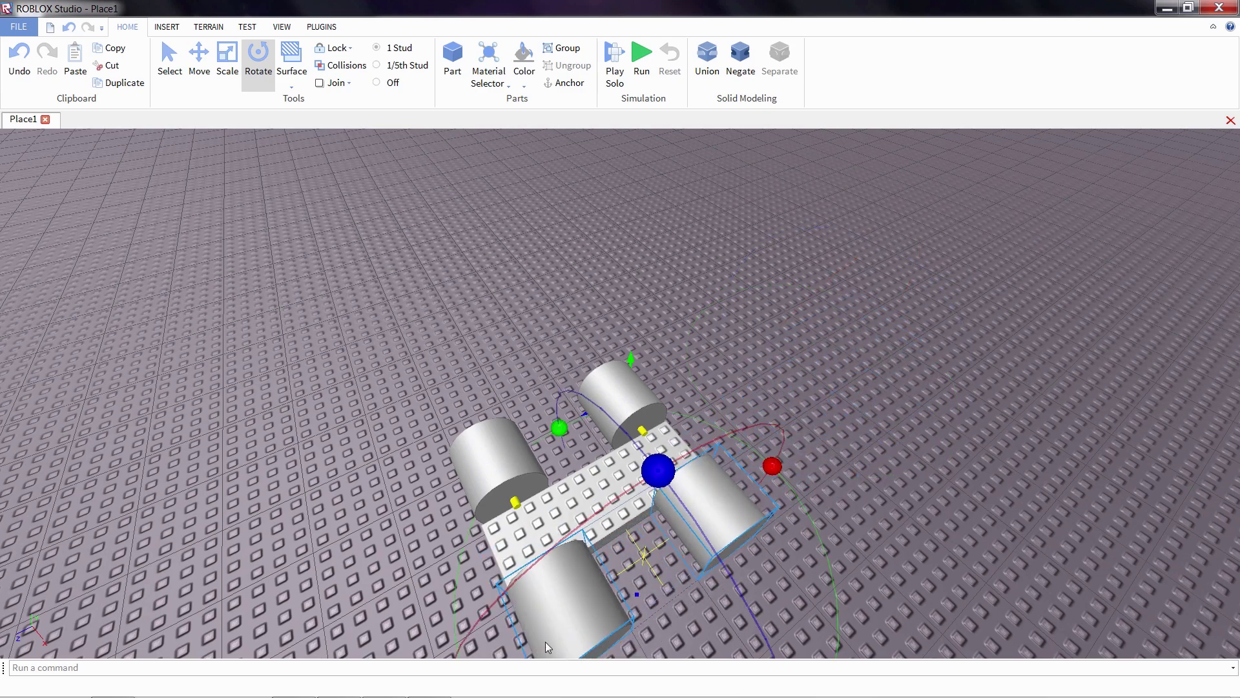
Deselect the wheels and examine from several angles how their yellow hinges meet both sides of the slab
right_click_drag(451, 595, 449, 595)
scroll(450, 595, "up", 2)
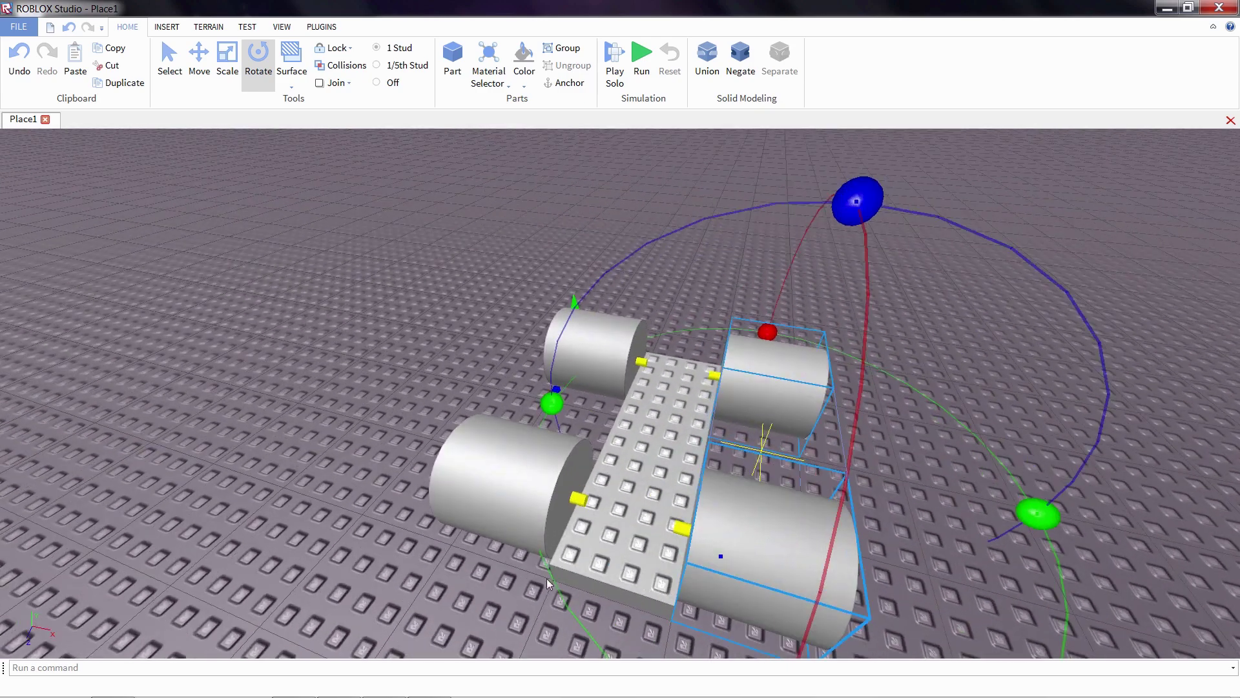
key("q")
key("d")
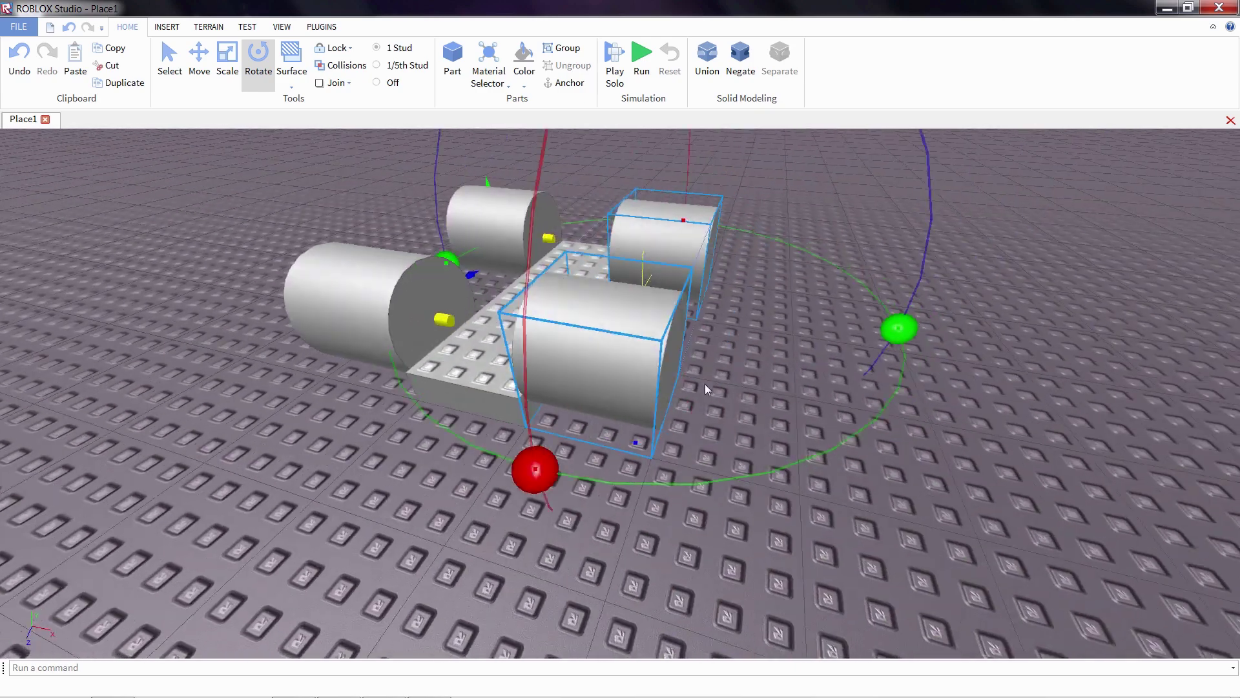
left_click(417, 468)
key("a")
key("d")
scroll(552, 348, "up", 1)
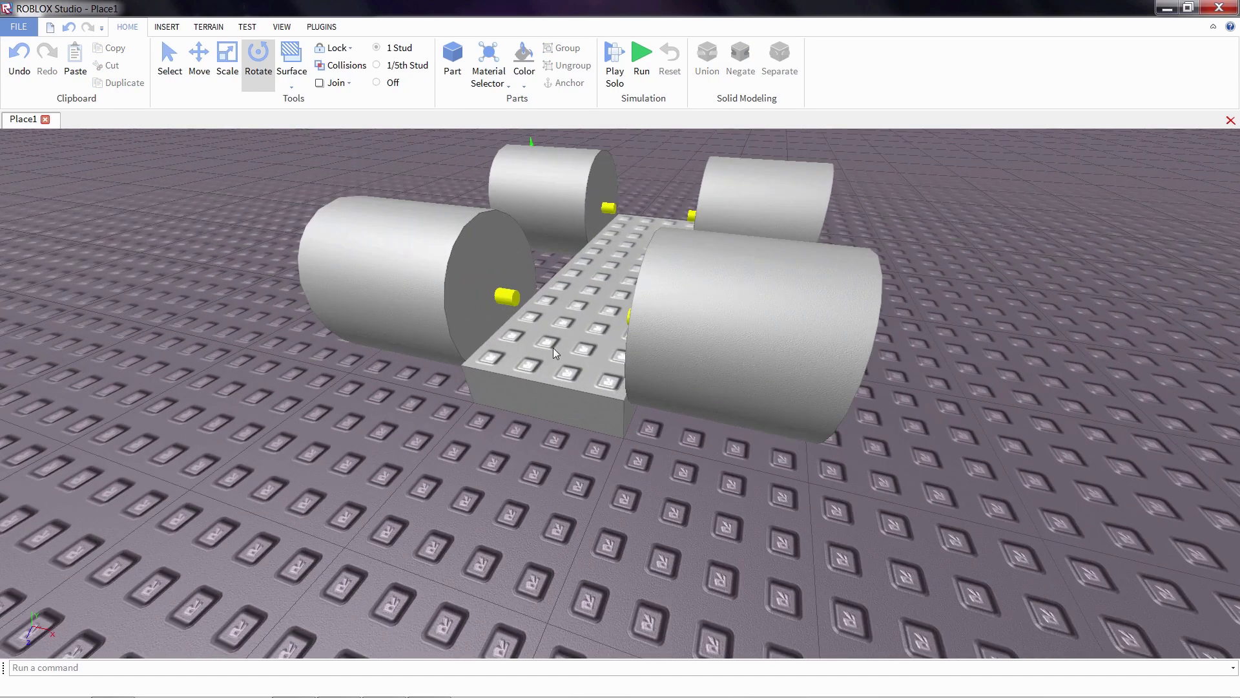
key("e")
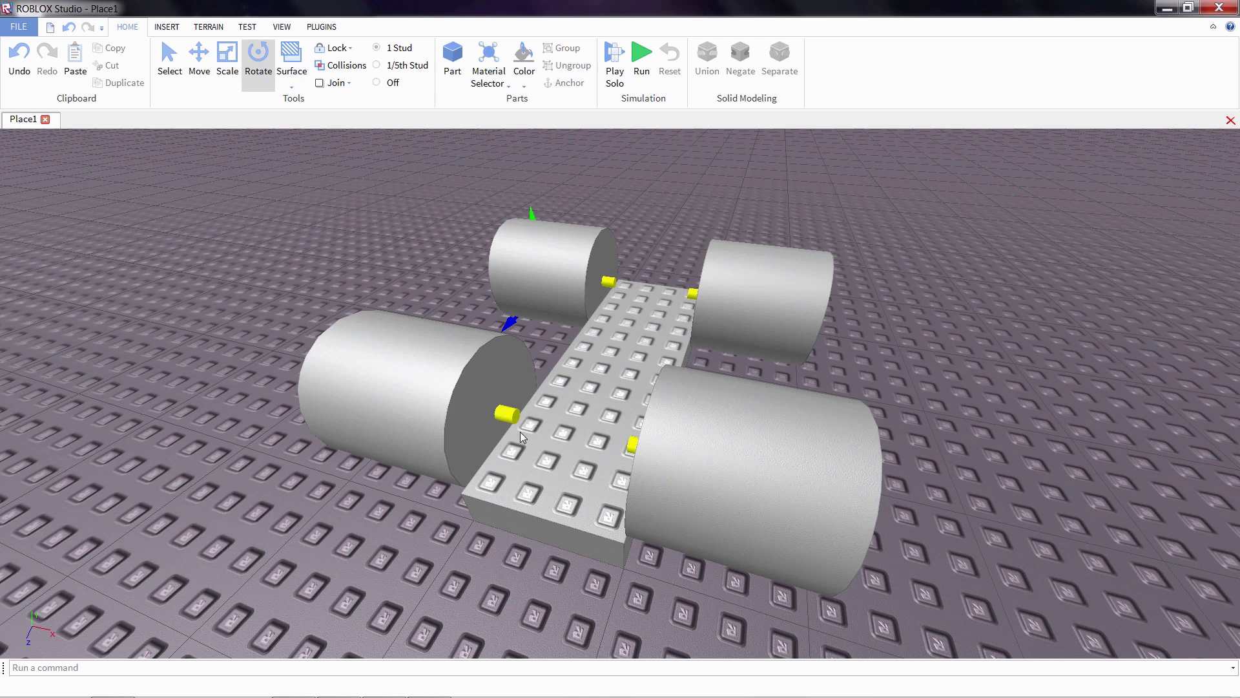
scroll(504, 413, "up", 4)
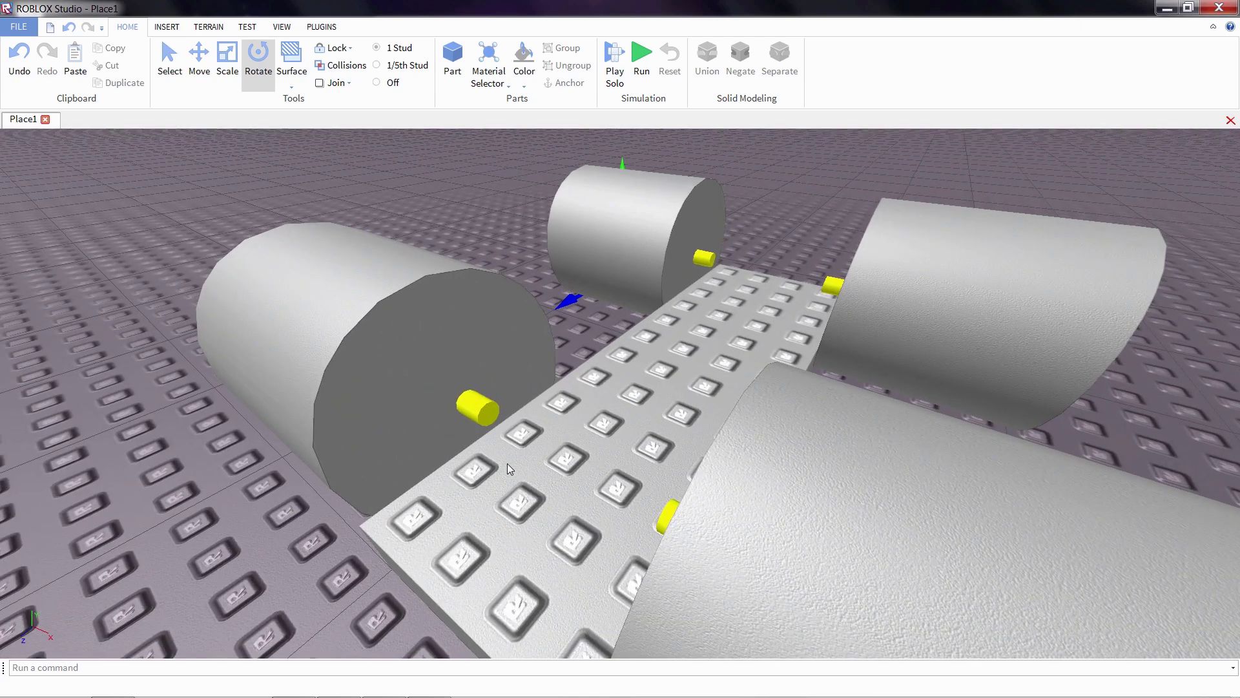
Raise the slab vertically between the four cylinder wheels so its long sides meet the yellow hinges
key("a")
key("d")
right_click_drag(545, 487, 538, 481)
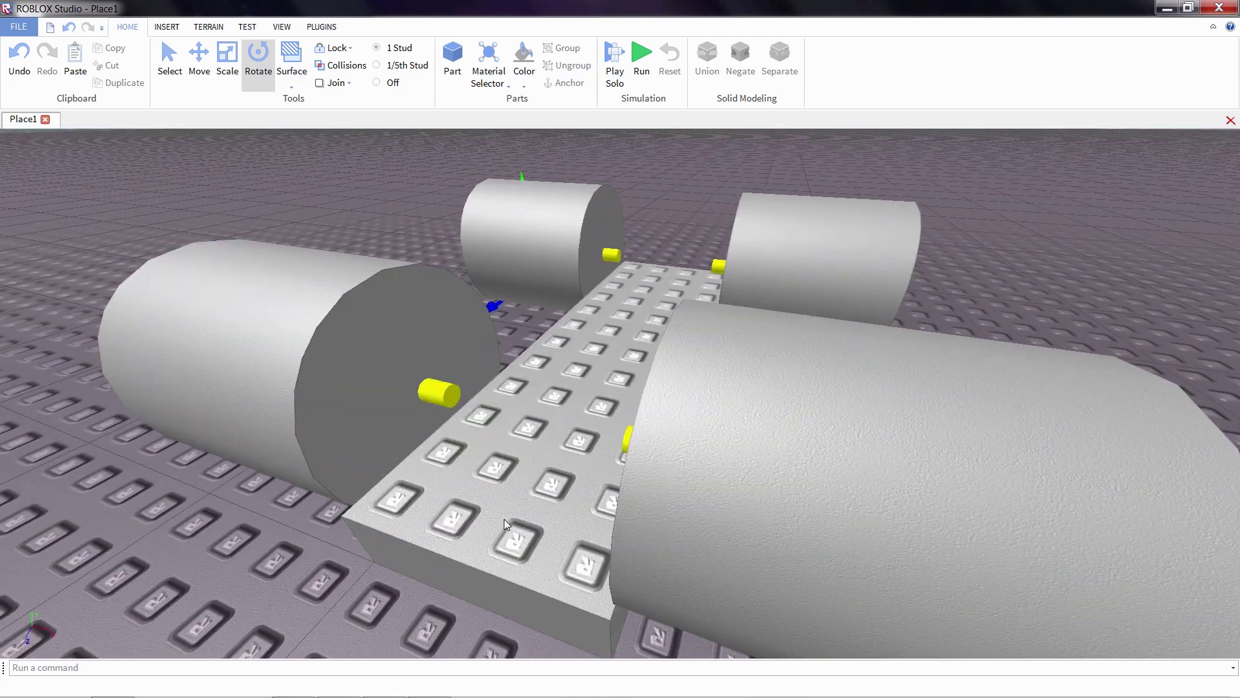
left_click(504, 518)
key("a")
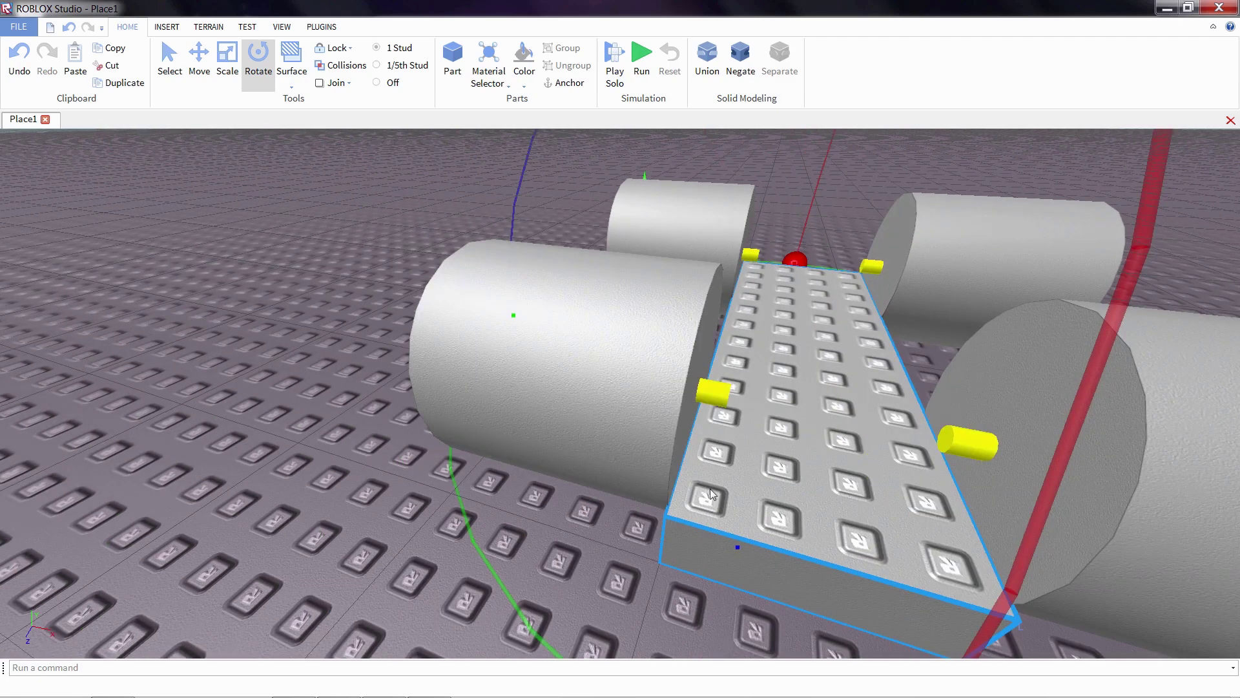
right_click_drag(711, 491, 704, 507)
key("d")
right_click_drag(649, 476, 641, 476)
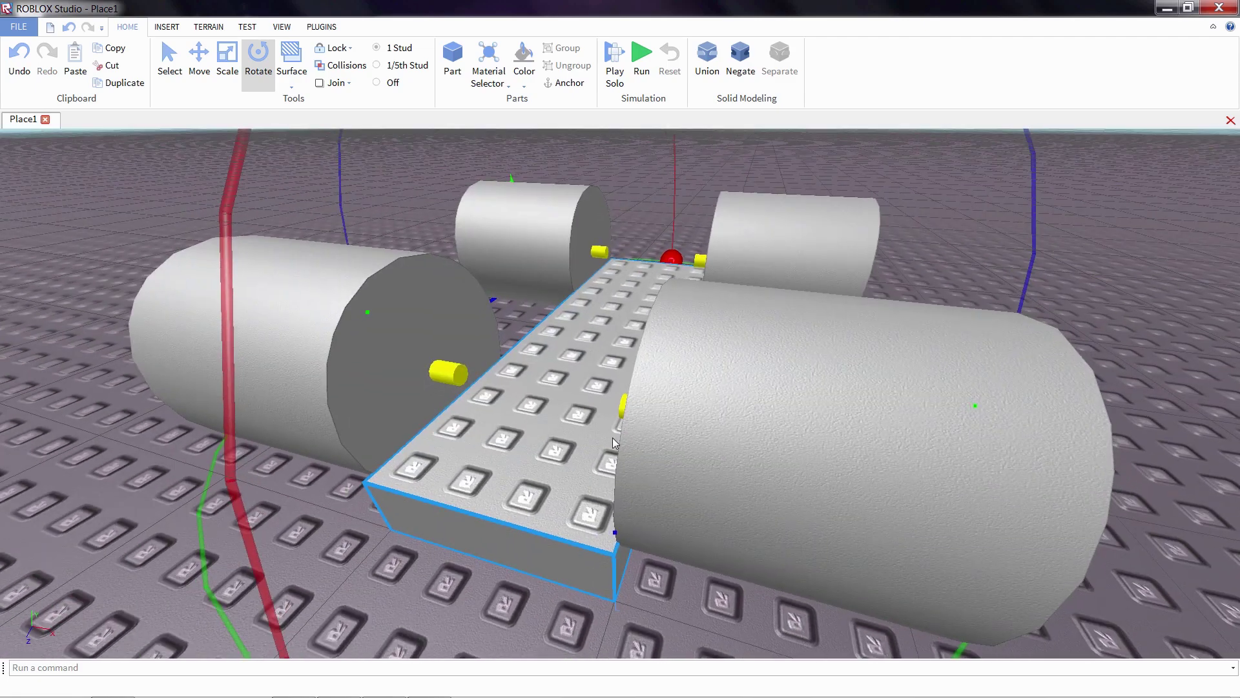
left_click(198, 59)
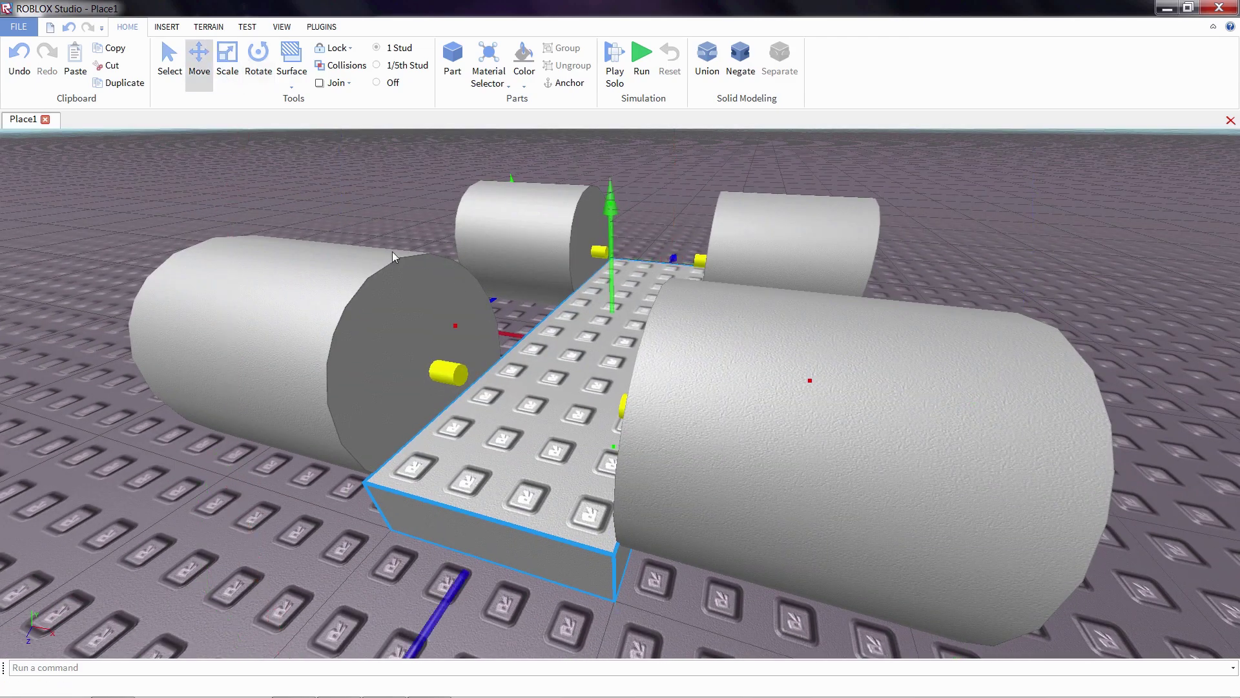
right_click_drag(392, 252, 407, 226)
left_click_drag(578, 342, 573, 299)
key("a")
right_click_drag(528, 315, 542, 316)
key("d")
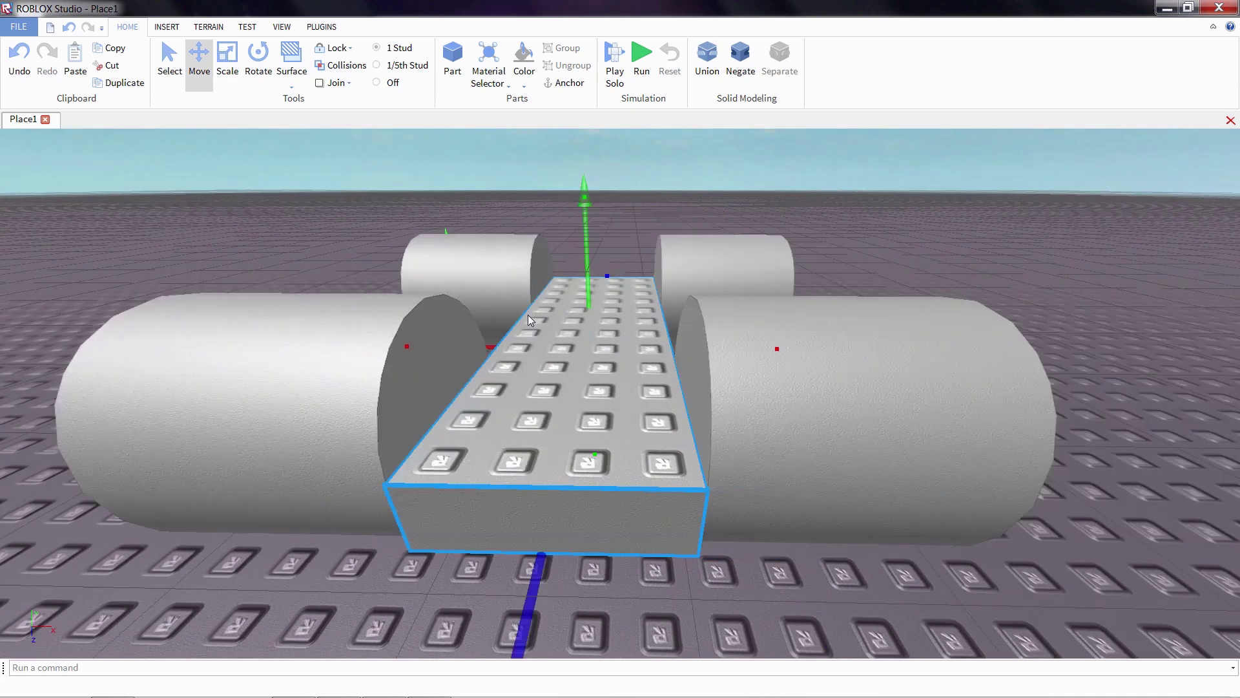
Adjust the slab's height between the wheels, check its fit on both long sides, and deselect it
mouse_move(527, 284)
left_mouse_down()
mouse_move(520, 340)
mouse_move(516, 305)
left_mouse_up()
right_click_drag(451, 443, 452, 443)
key("a")
key("d")
right_click_drag(585, 448, 589, 453)
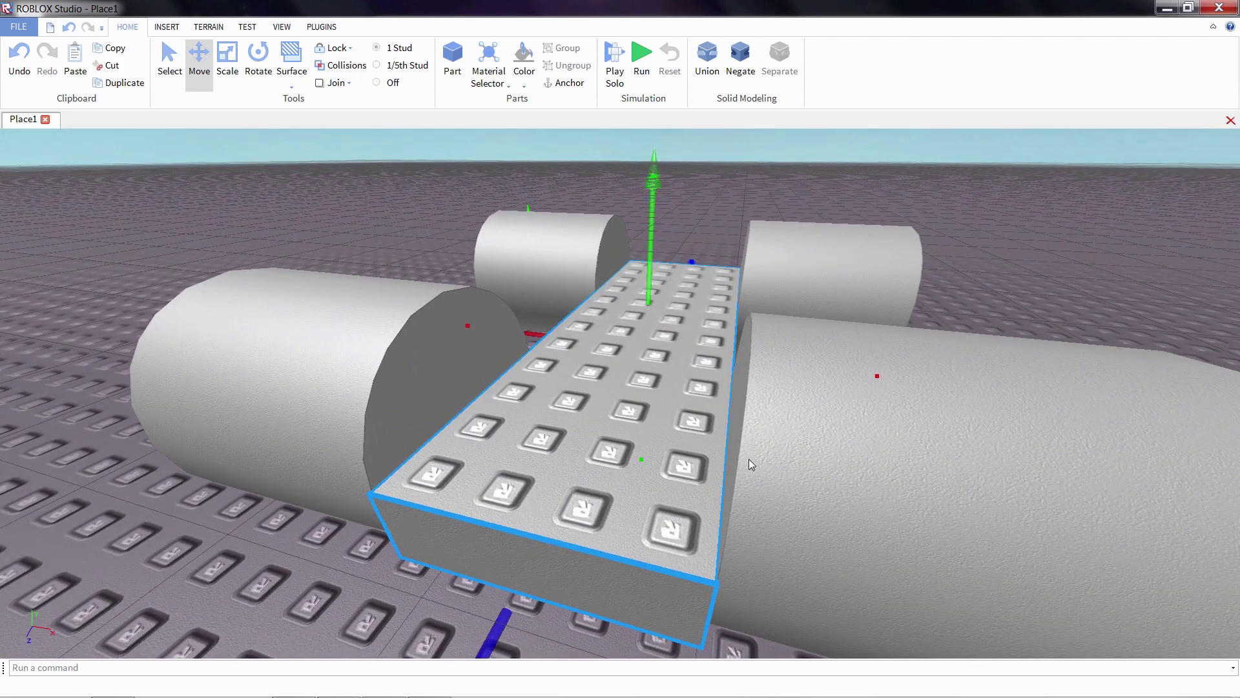
scroll(677, 261, "down", 5)
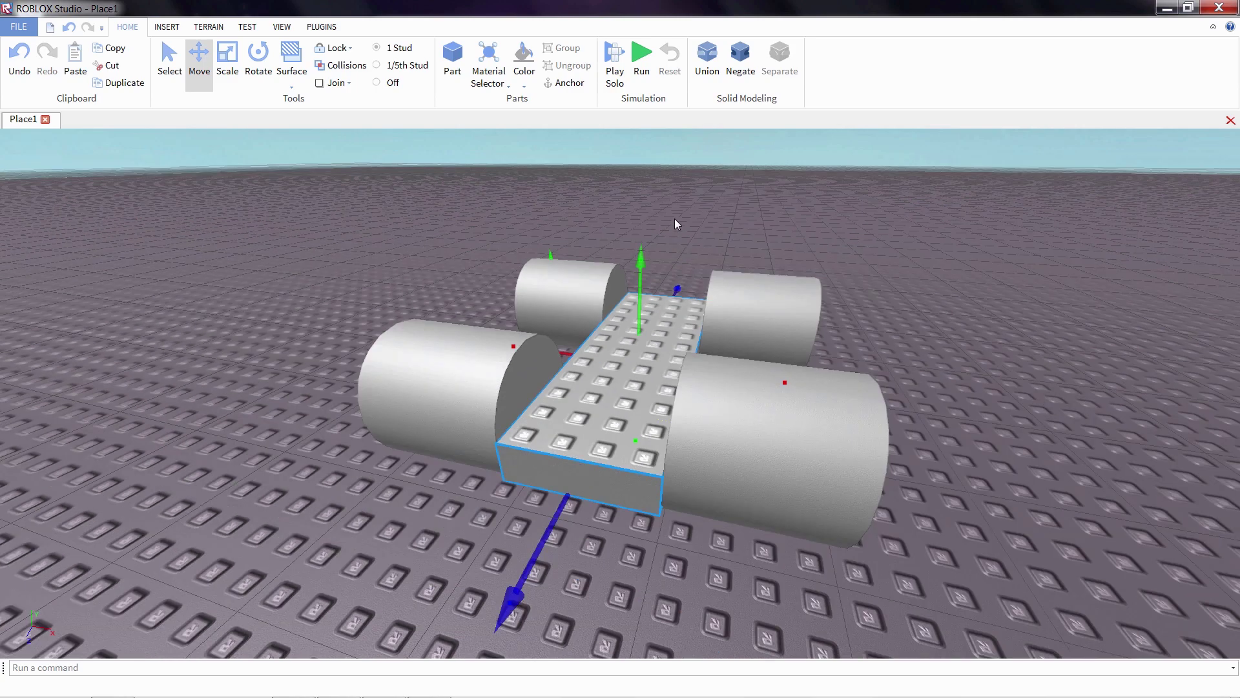
left_click(702, 227)
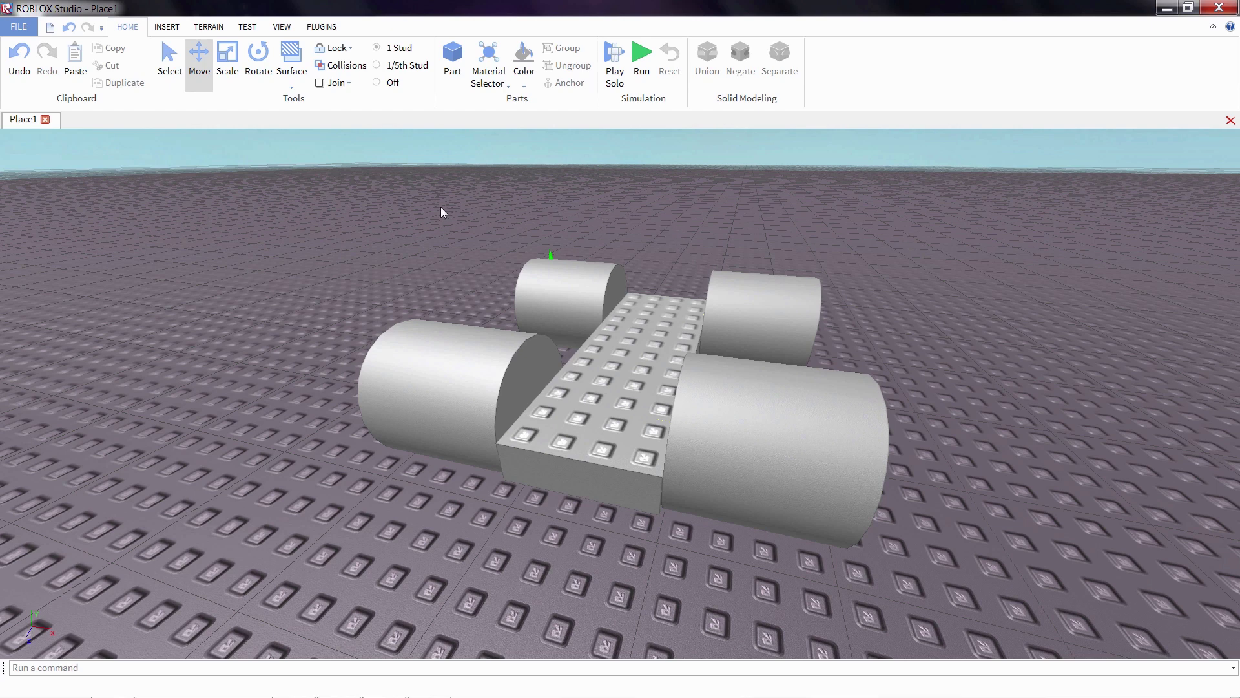
Insert a VehicleSeat and place it on top of the slab, midway between the front and rear wheels
right_click(370, 233)
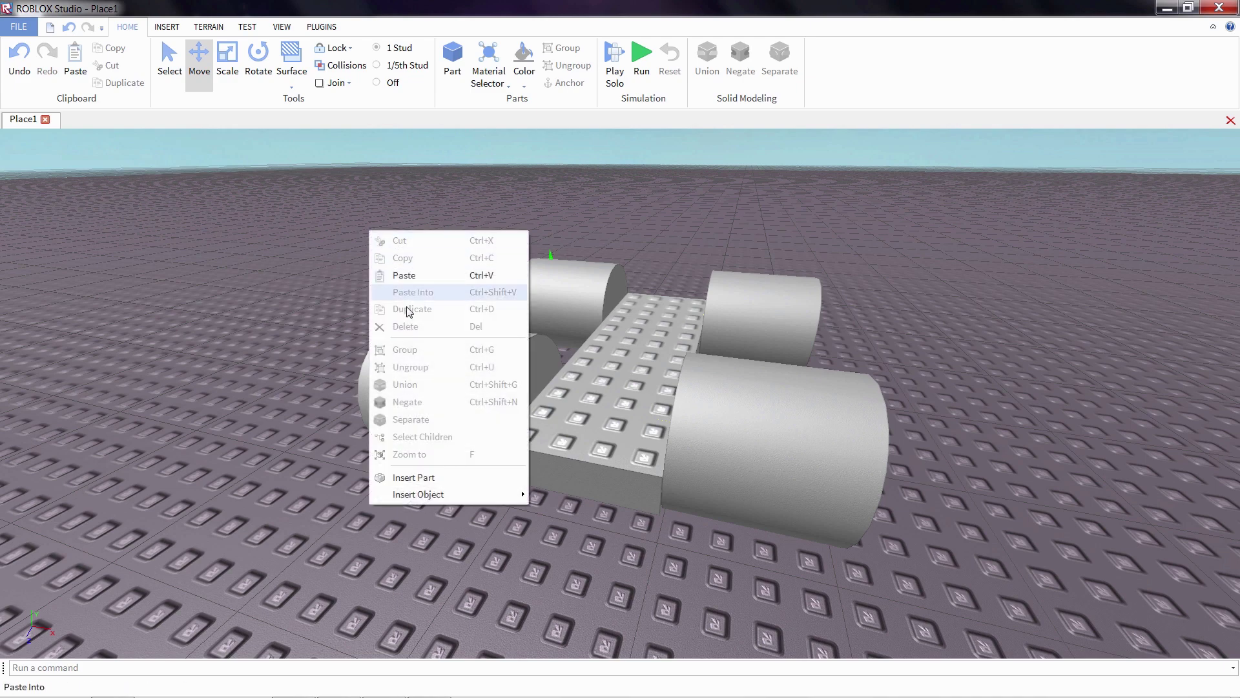
mouse_move(433, 495)
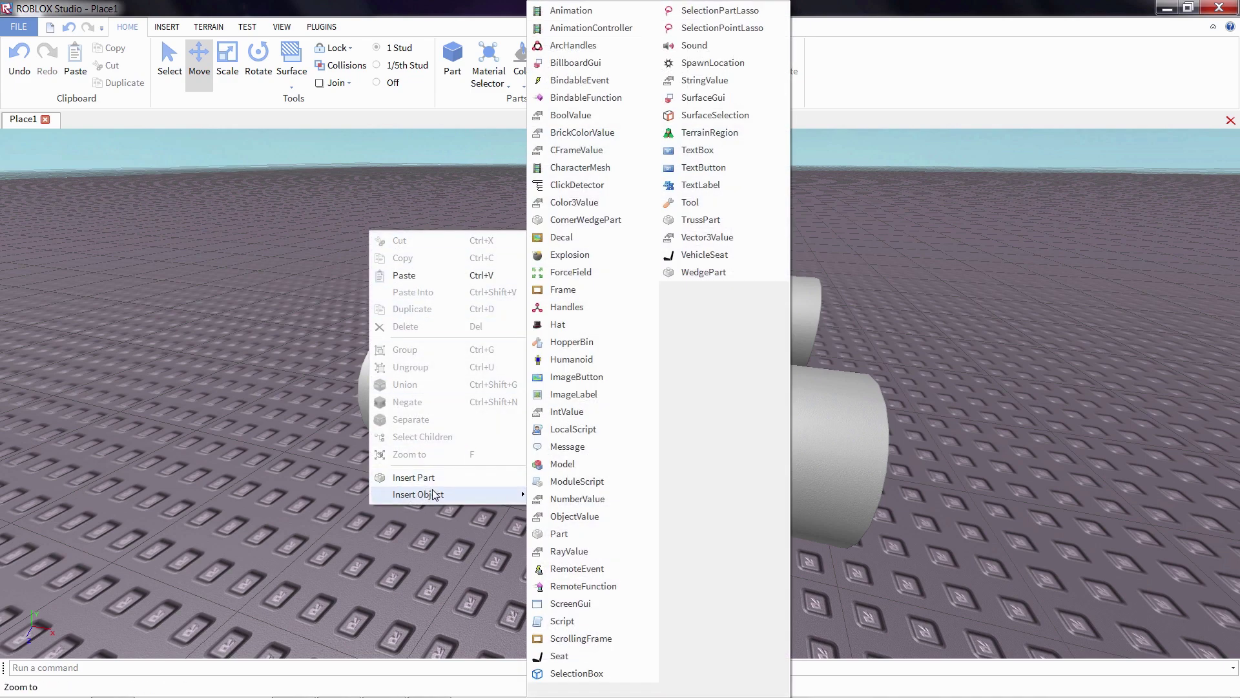
left_click(709, 270)
left_click_drag(608, 397, 643, 357)
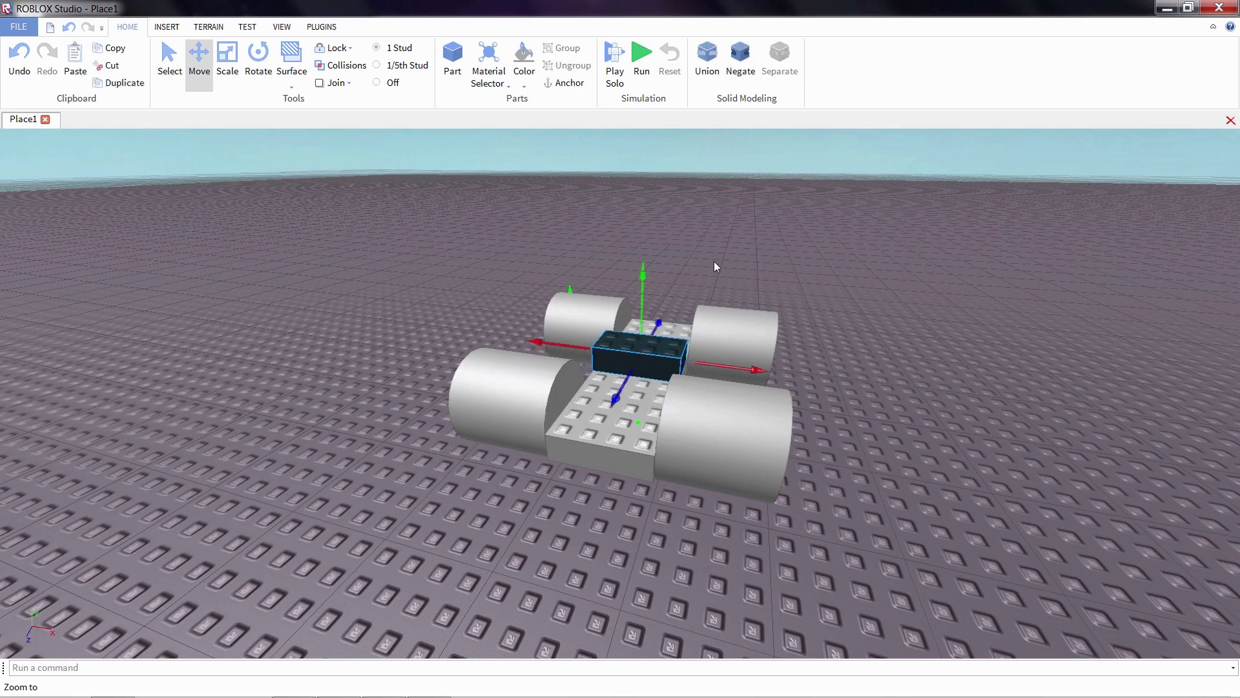
right_click_drag(715, 261, 715, 257)
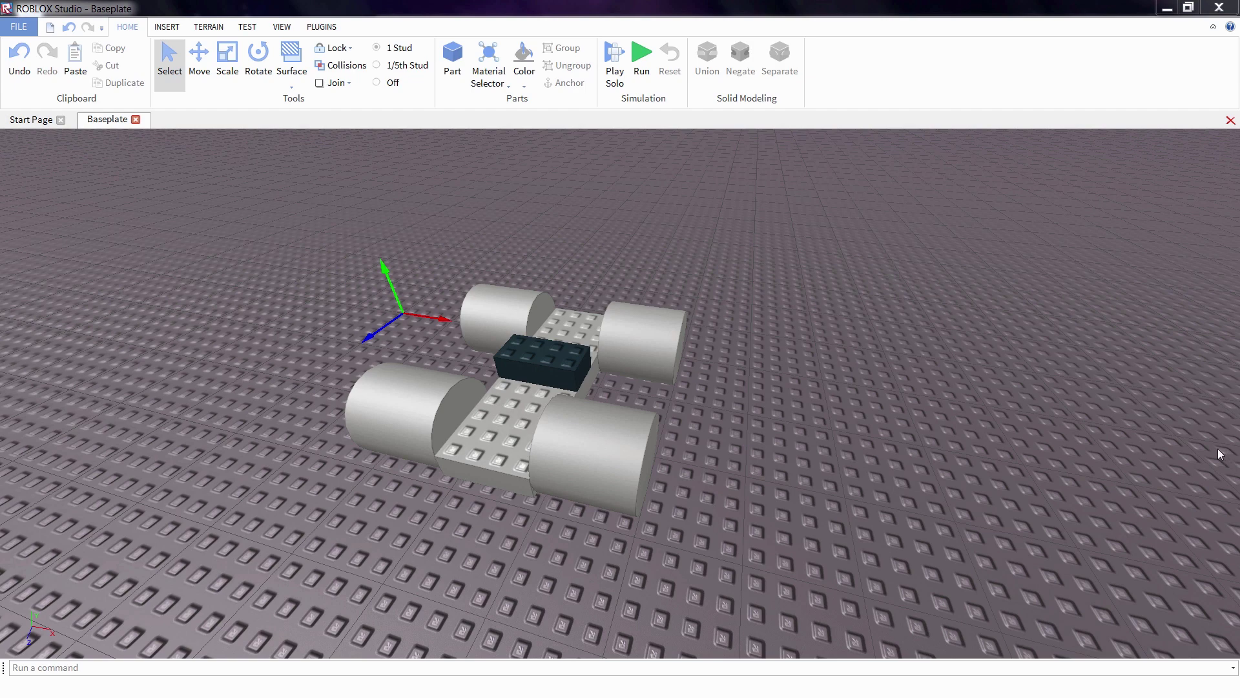
Start a Play Solo test and walk the character onto the vehicle's seat
left_click(614, 84)
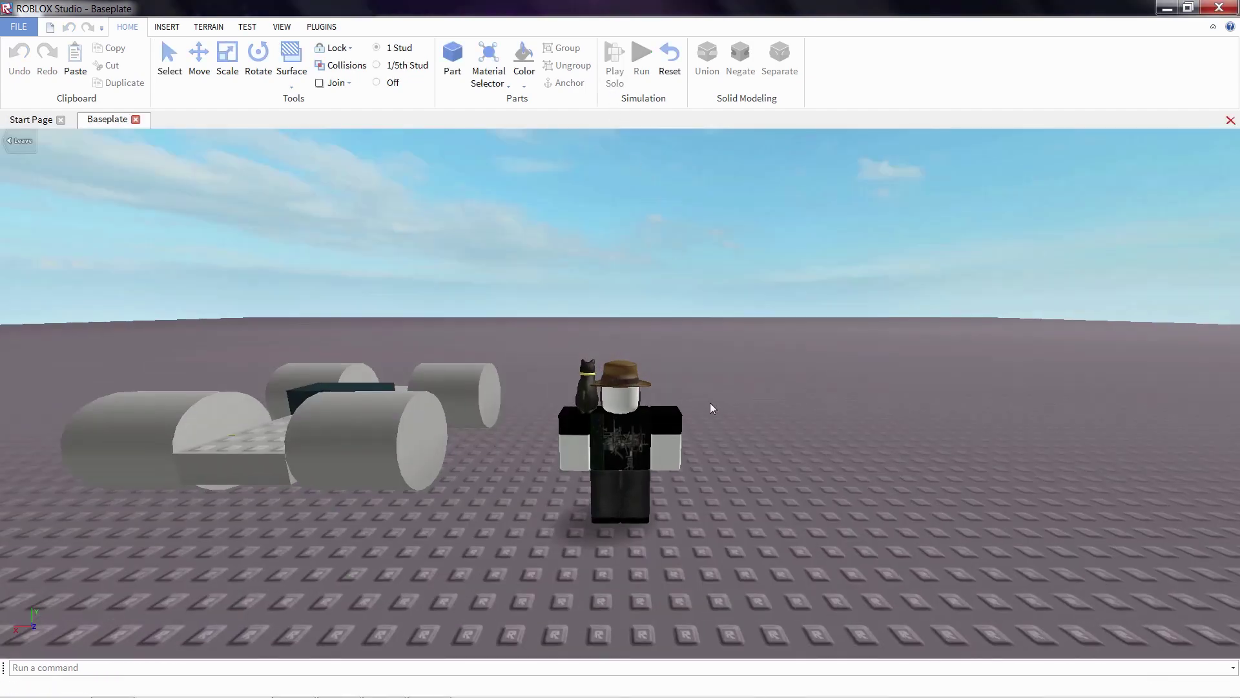
right_click_drag(710, 402, 701, 405)
key("w")
Drive the vehicle forward, steer it both right and left across the baseplate, and end the test
key("w")
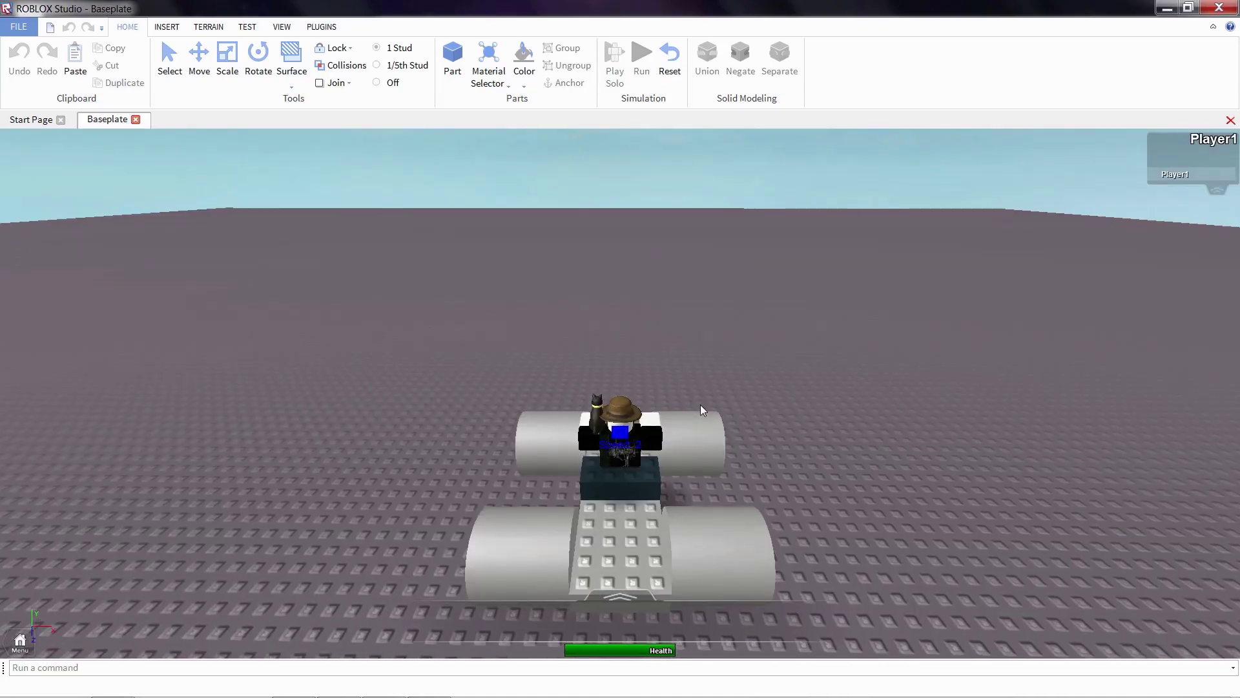
key("d")
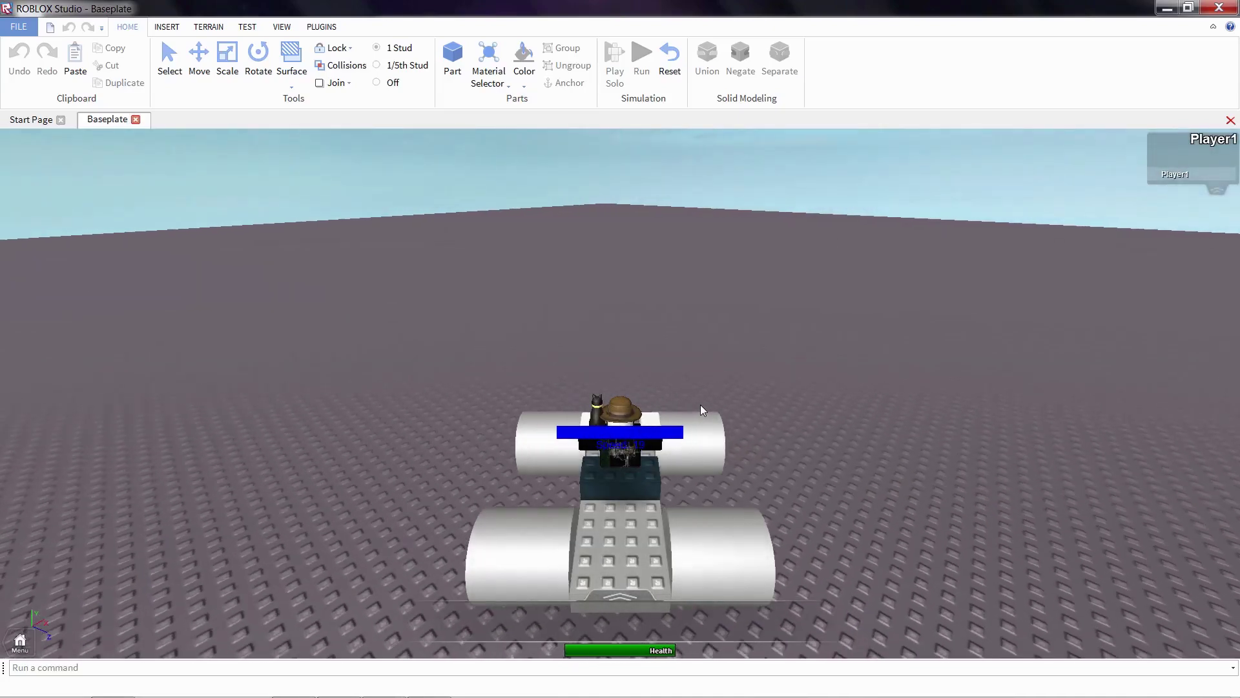
key("a")
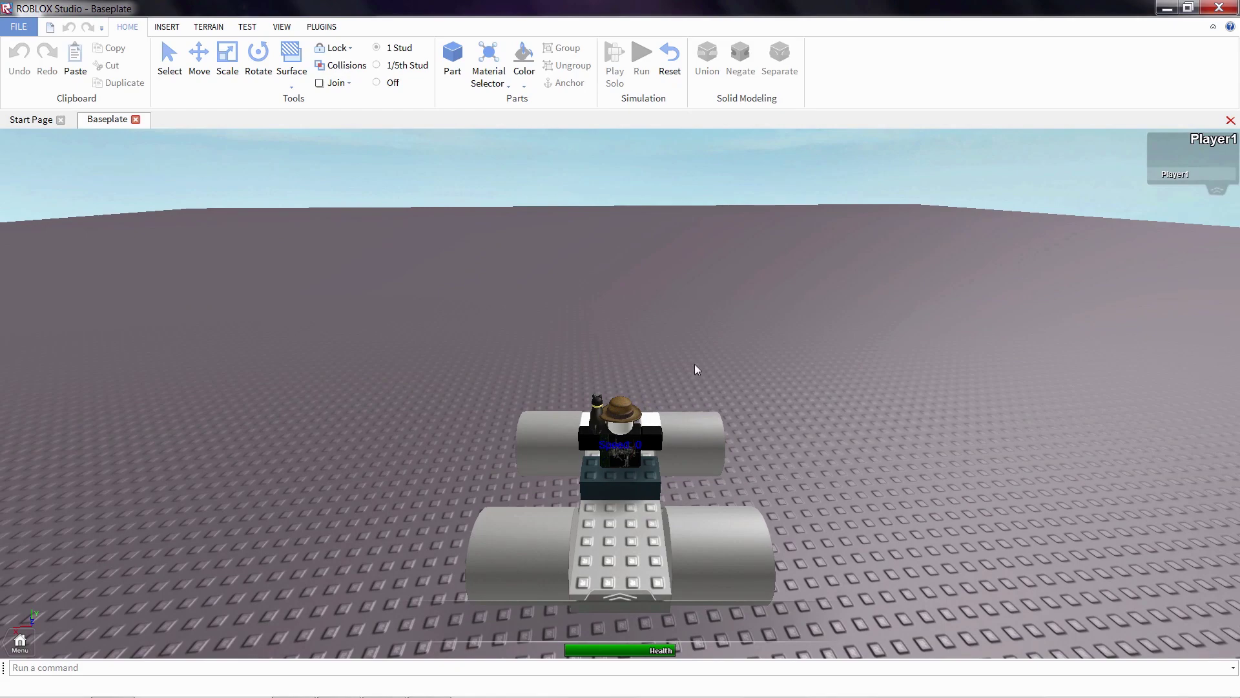
left_click(669, 72)
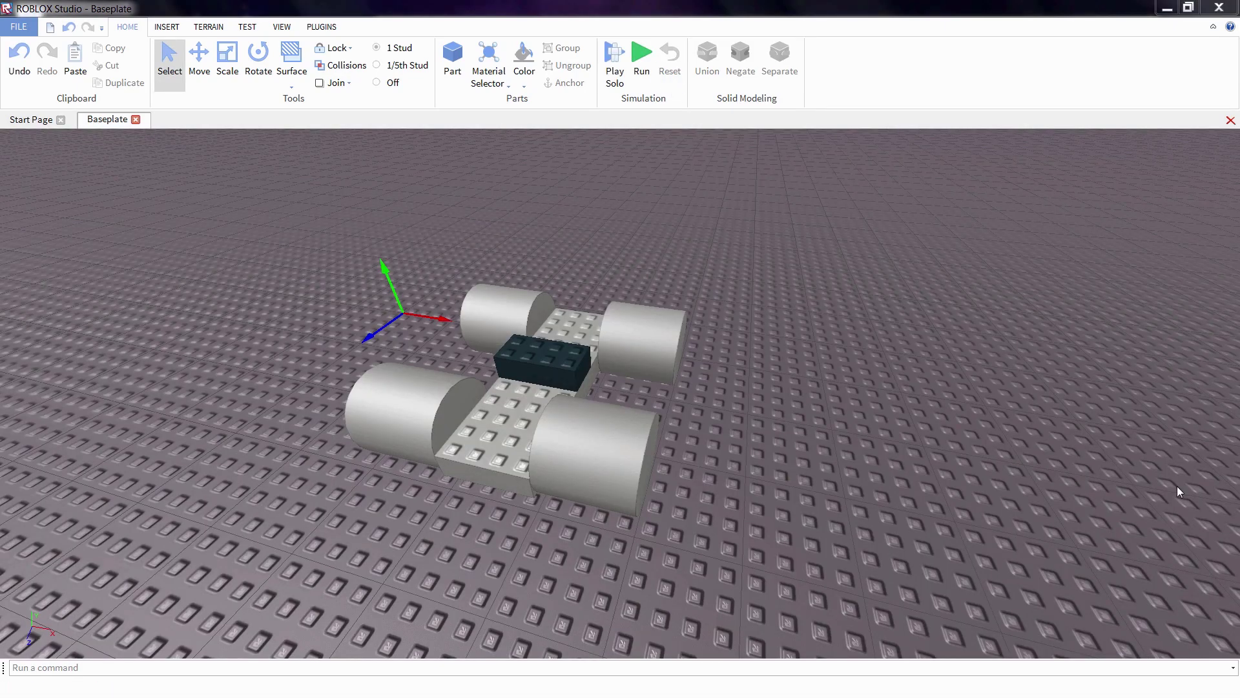